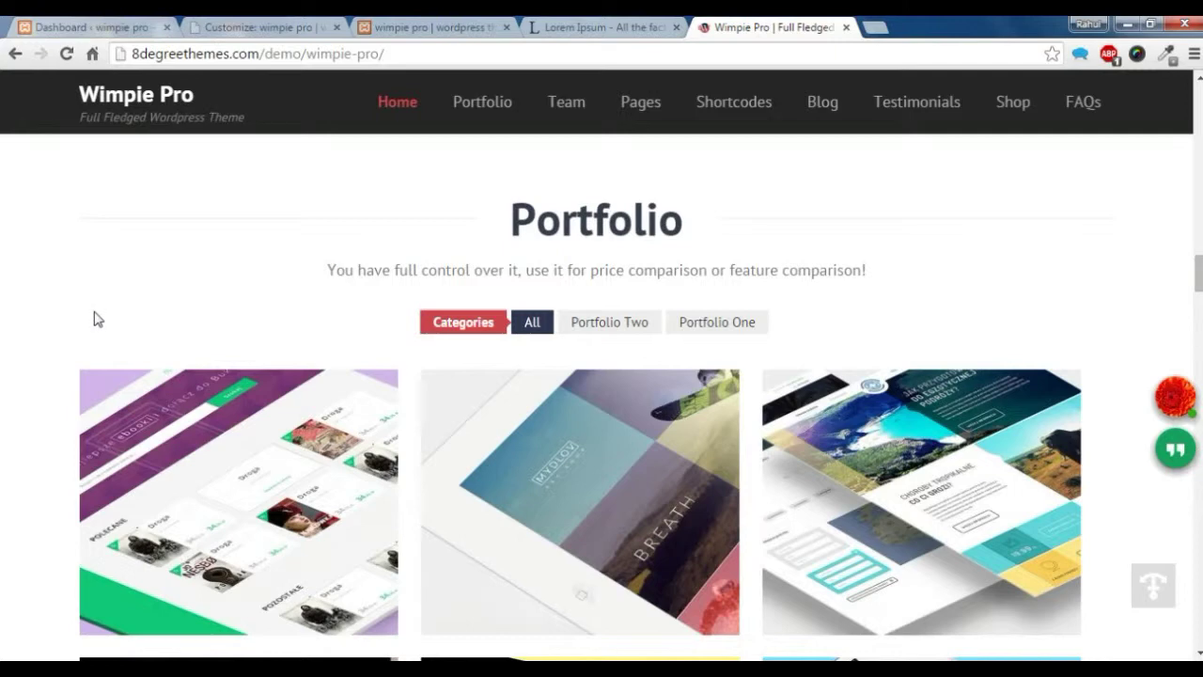
Step: Look over the Wimpie Pro demo's Portfolio thumbnails, then return to the wimpie pro dashboard
{"action": "left_click", "coordinate": [235, 319]}
{"action": "scroll", "coordinate": [188, 282], "scroll_direction": "down", "scroll_amount": 3}
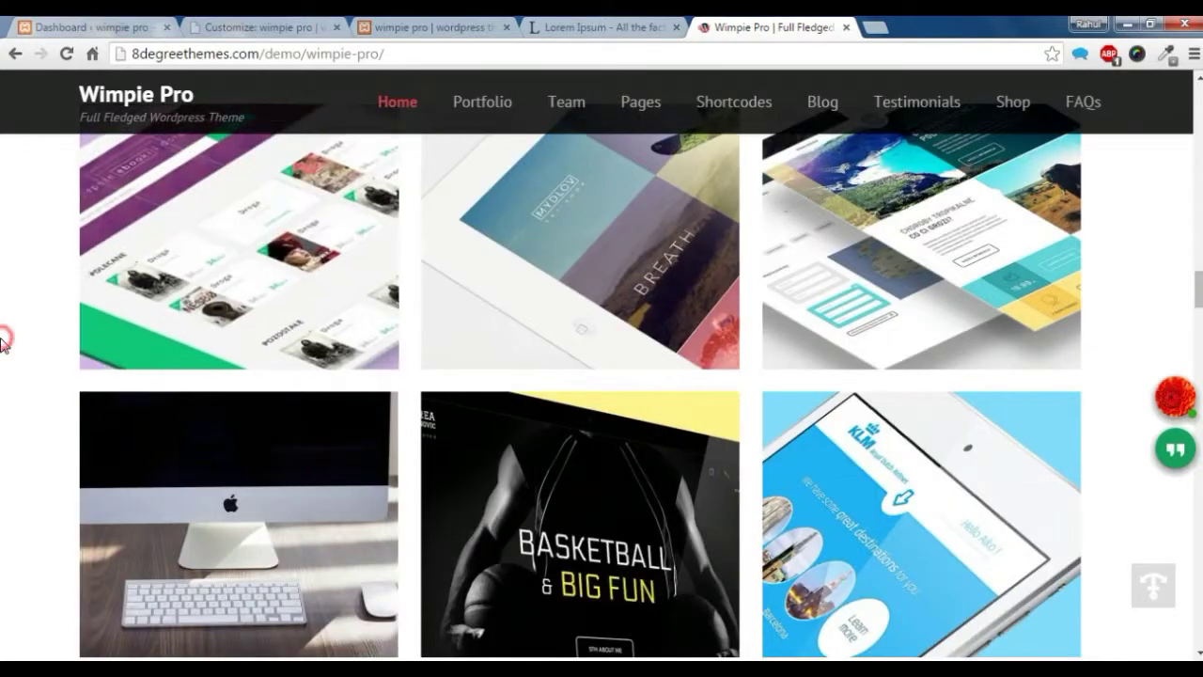
{"action": "scroll", "coordinate": [10, 346], "scroll_direction": "up", "scroll_amount": 3}
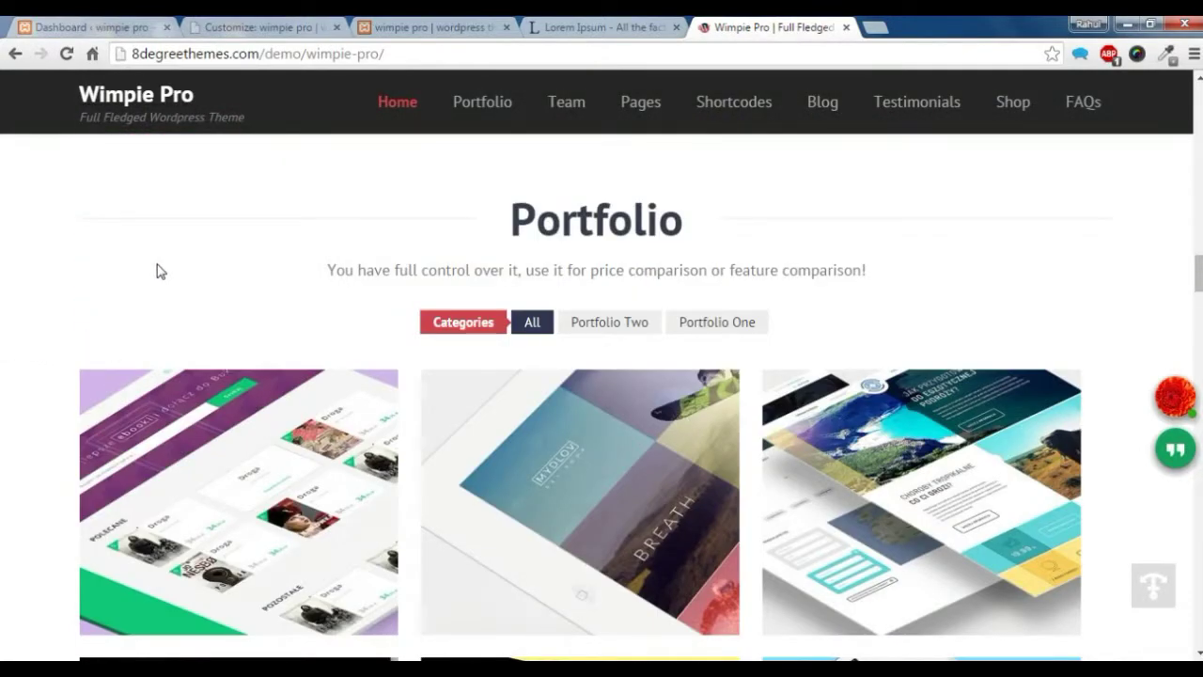
{"action": "left_click", "coordinate": [75, 29]}
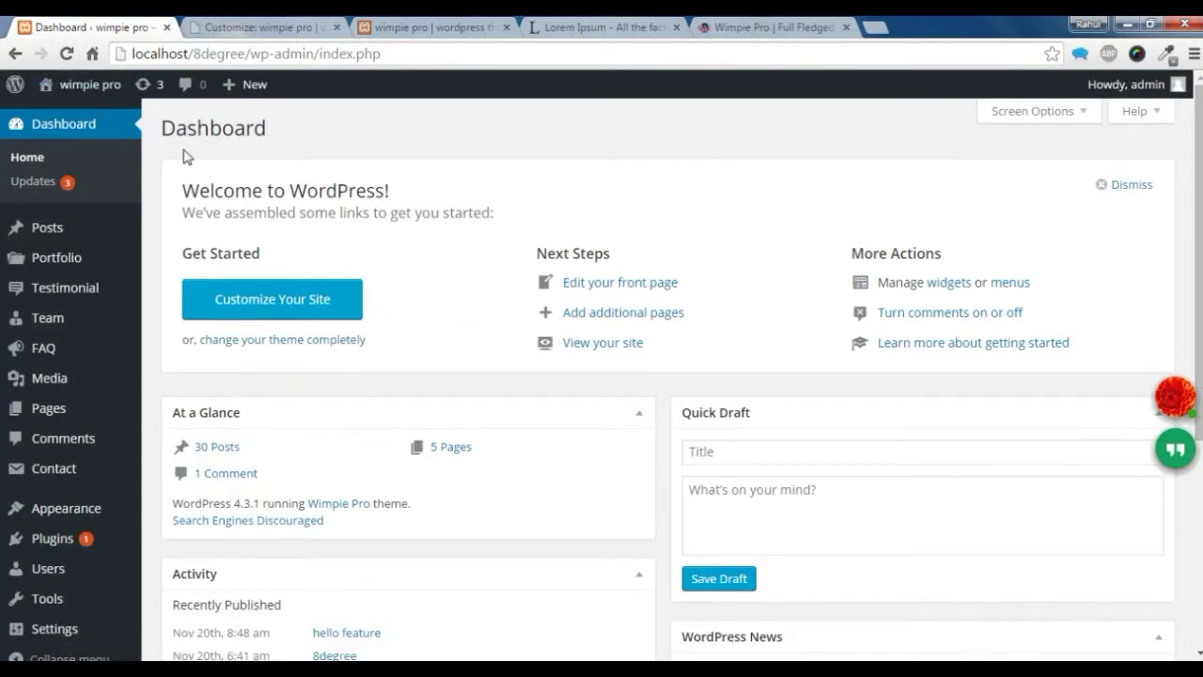
Step: Start a new portfolio item titled '123' and place the cursor in its body
{"action": "left_click", "coordinate": [57, 252]}
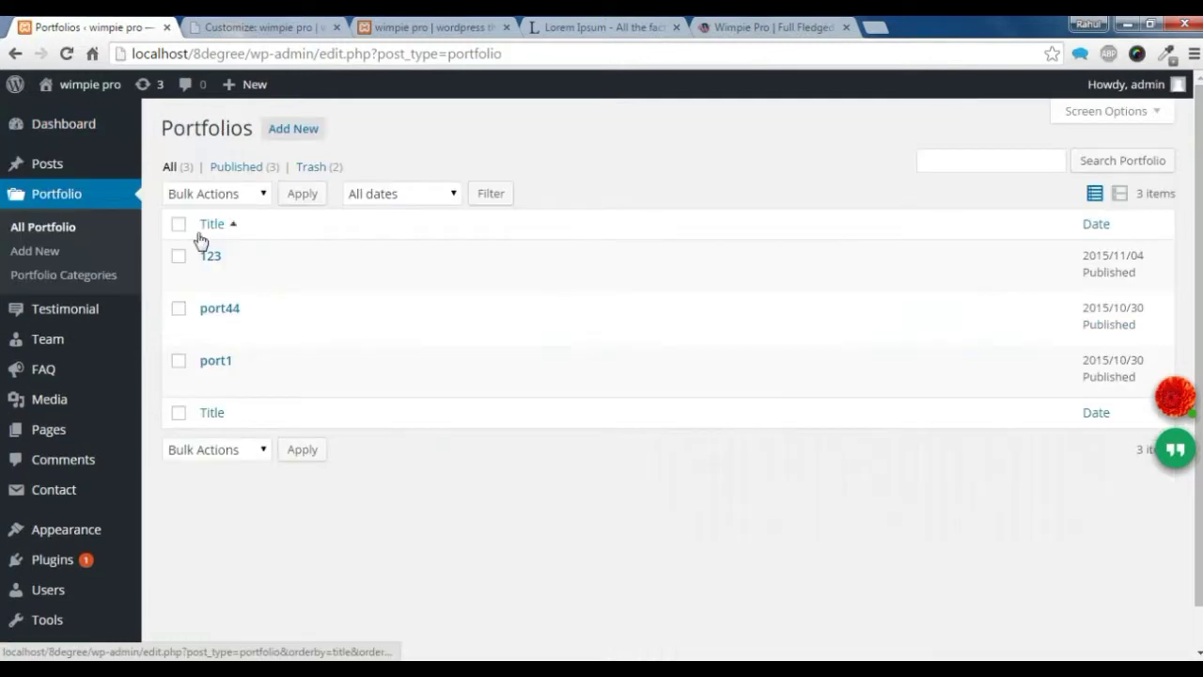
{"action": "mouse_move", "coordinate": [344, 254]}
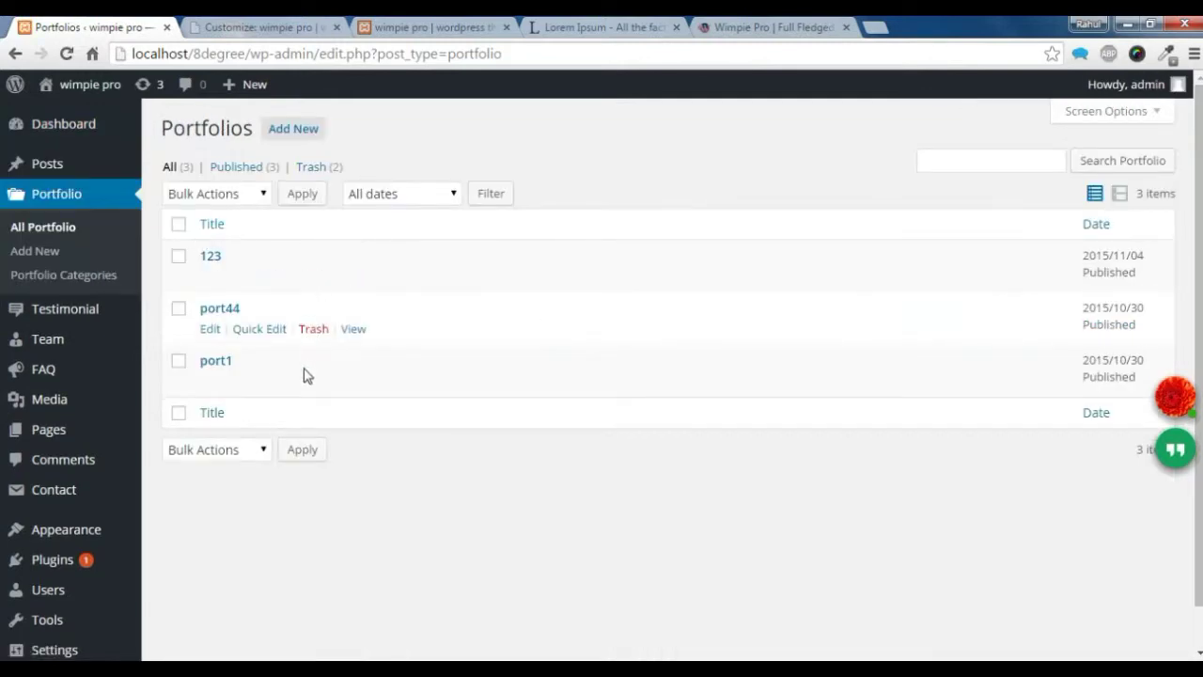
{"action": "left_click", "coordinate": [297, 138]}
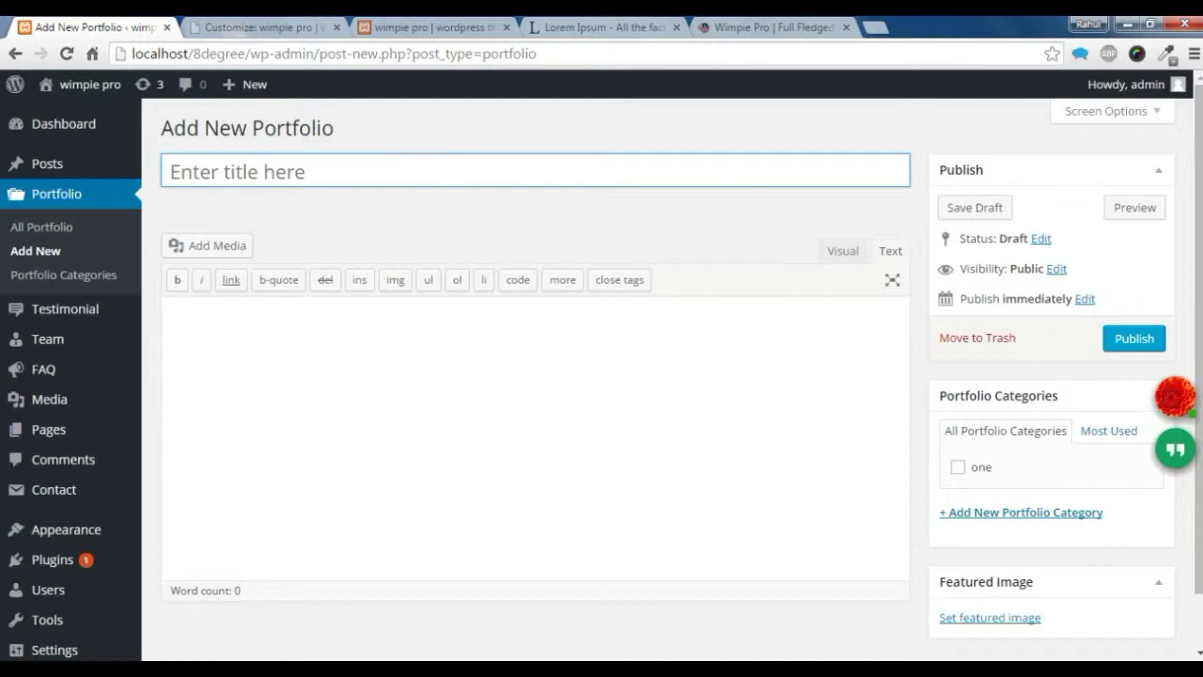
{"action": "type", "text": "123"}
{"action": "left_click", "coordinate": [401, 318]}
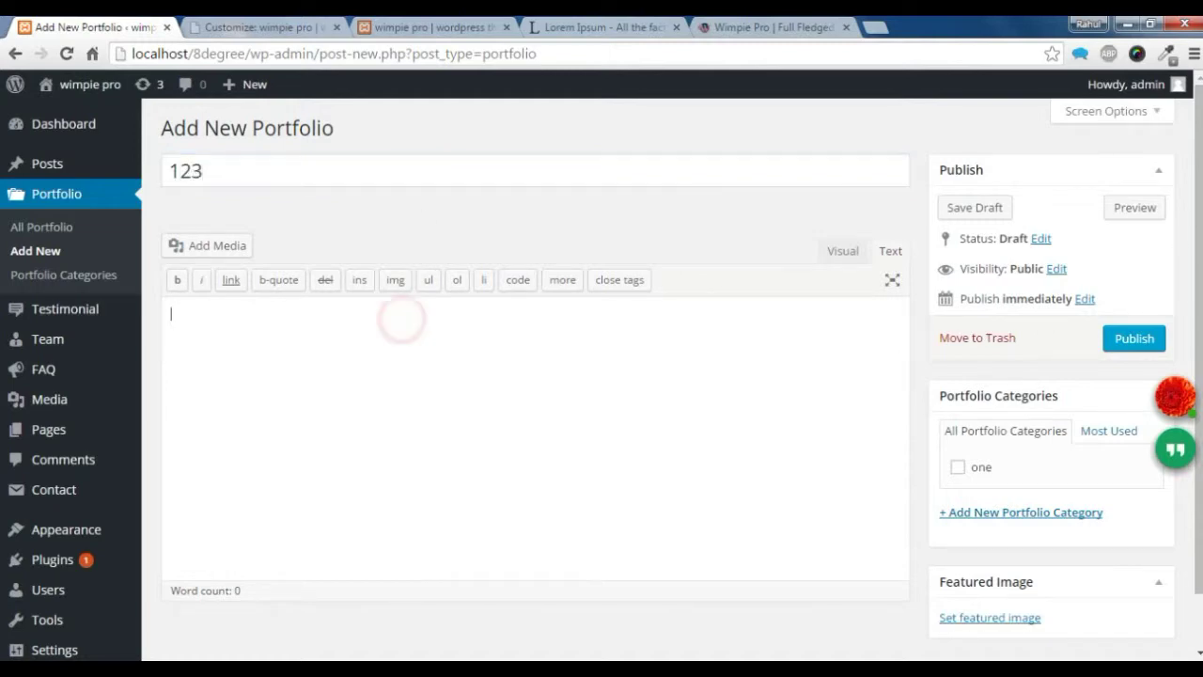
{"action": "left_click", "coordinate": [613, 27]}
Step: Copy the first Lorem Ipsum paragraph's opening sentences, up to 'Nullam sit am', from lipsum.com
{"action": "left_click_drag", "start_coordinate": [424, 337], "coordinate": [379, 410]}
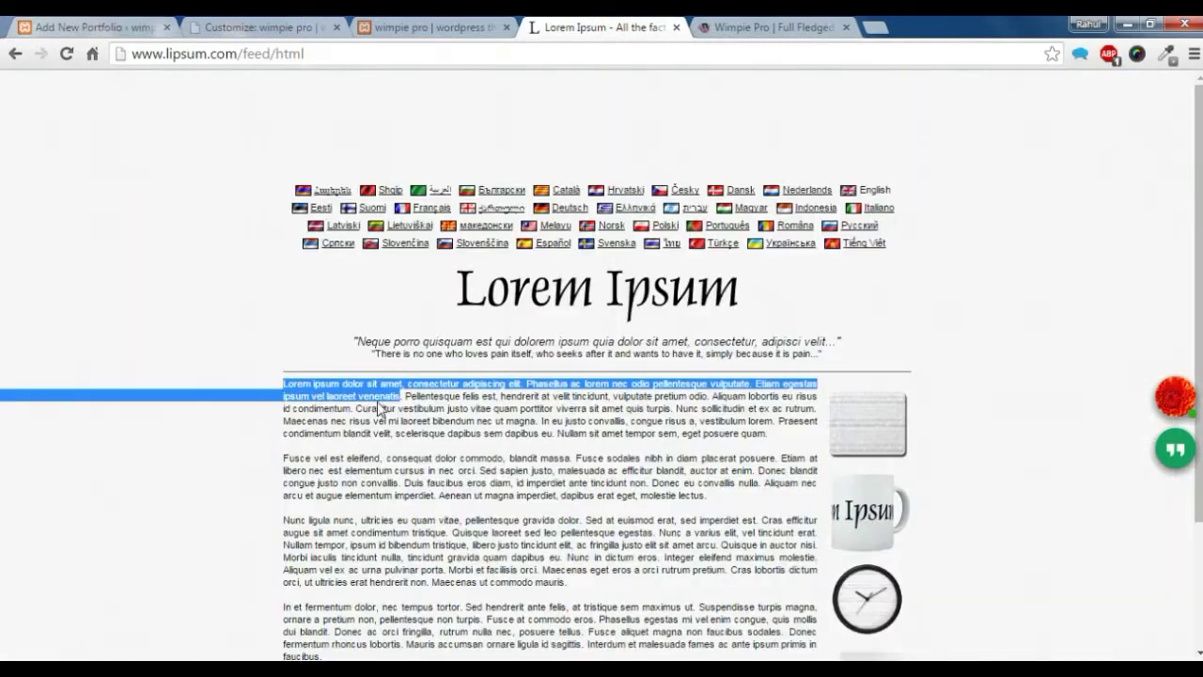
{"action": "left_click", "coordinate": [286, 384]}
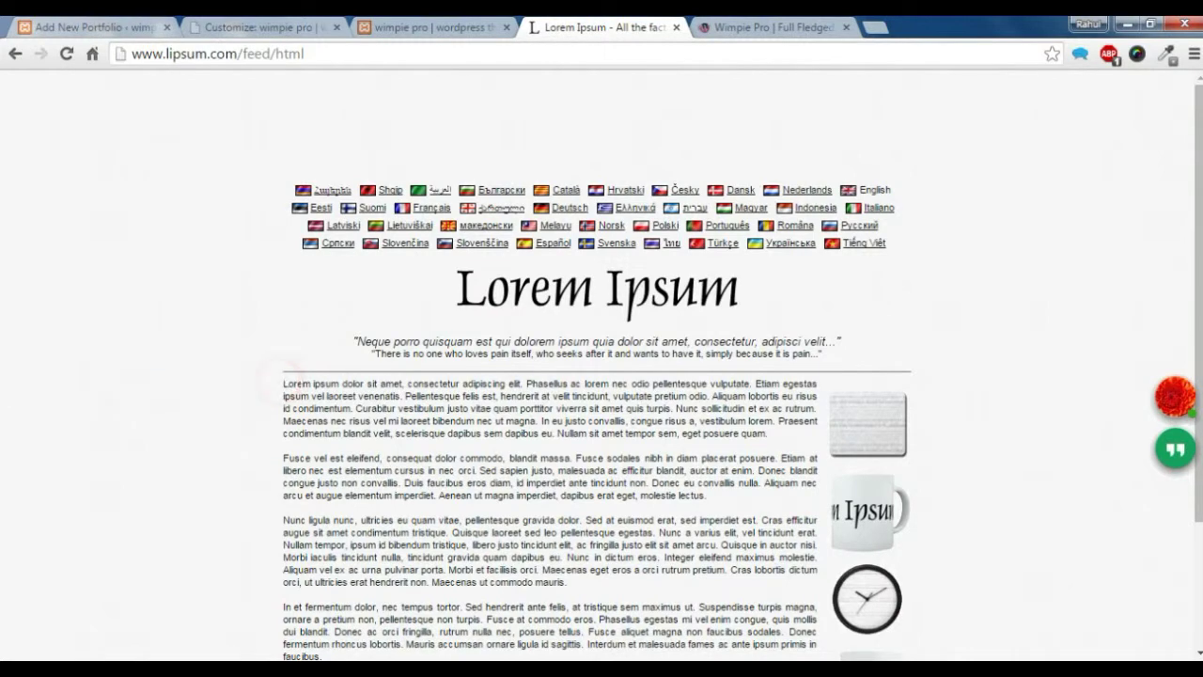
{"action": "left_click_drag", "start_coordinate": [284, 384], "coordinate": [616, 433]}
{"action": "key", "text": "ctrl+c"}
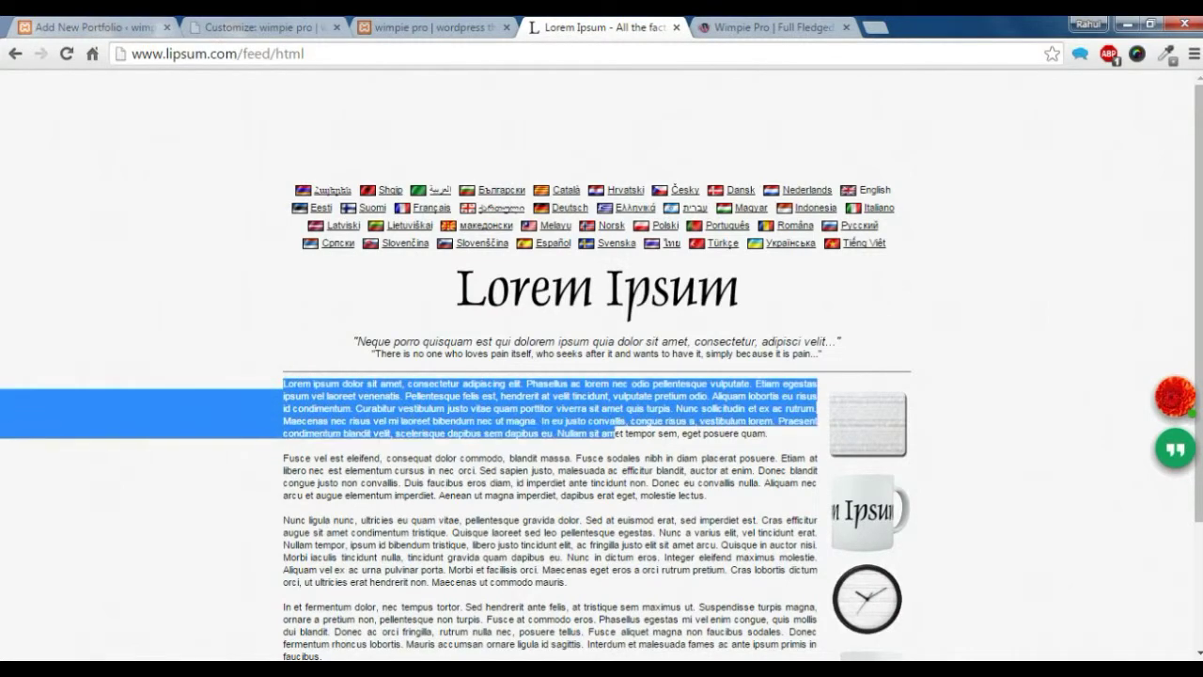
{"action": "right_click", "coordinate": [598, 407]}
{"action": "left_click", "coordinate": [618, 419]}
{"action": "left_click", "coordinate": [123, 23]}
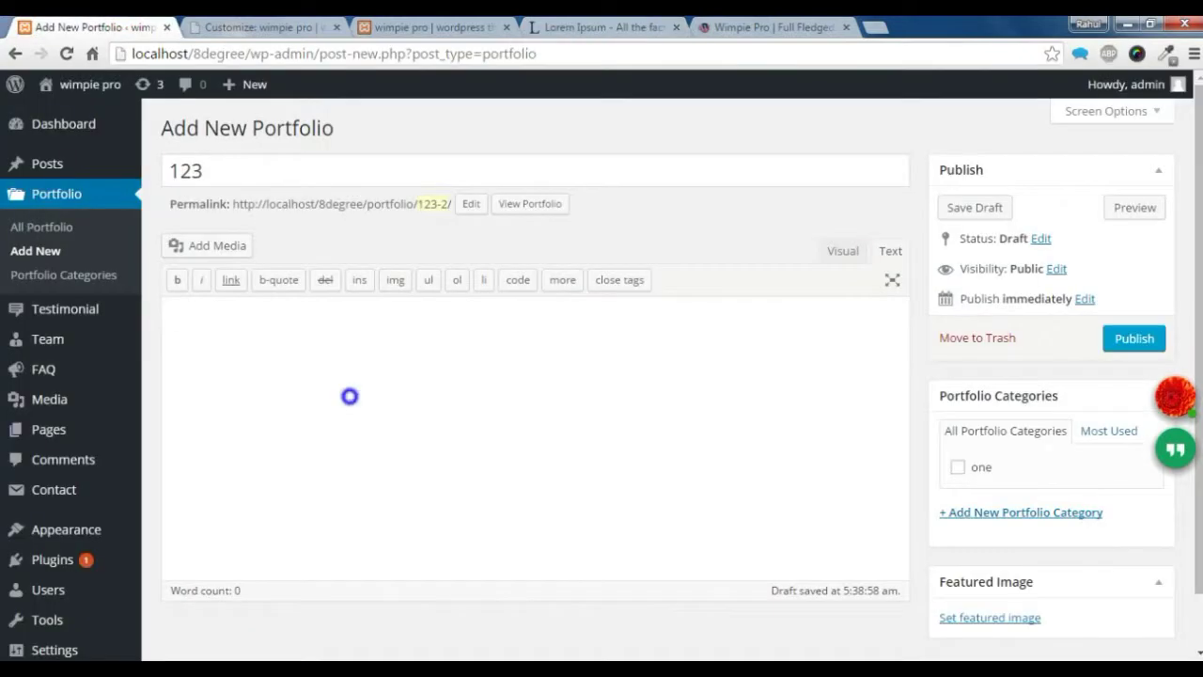
Step: Paste the copied Lorem ipsum paragraph into the 123 portfolio body
{"action": "right_click", "coordinate": [349, 396]}
{"action": "left_click", "coordinate": [414, 227]}
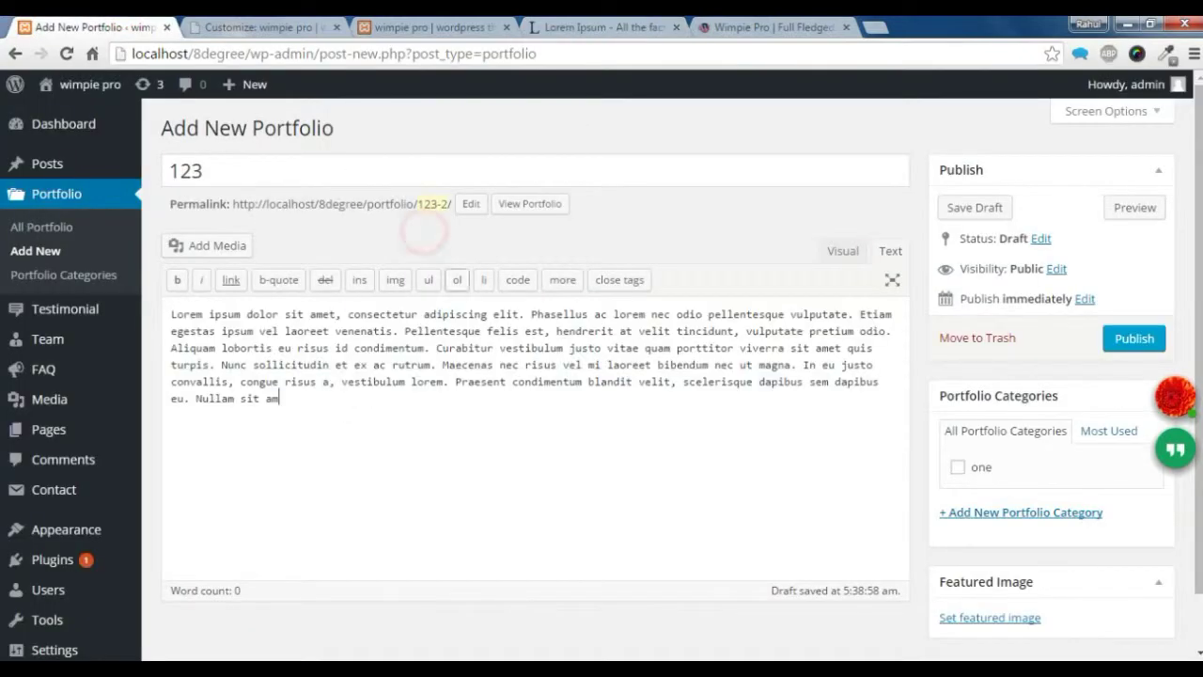
{"action": "scroll", "coordinate": [602, 371], "scroll_direction": "down", "scroll_amount": 1}
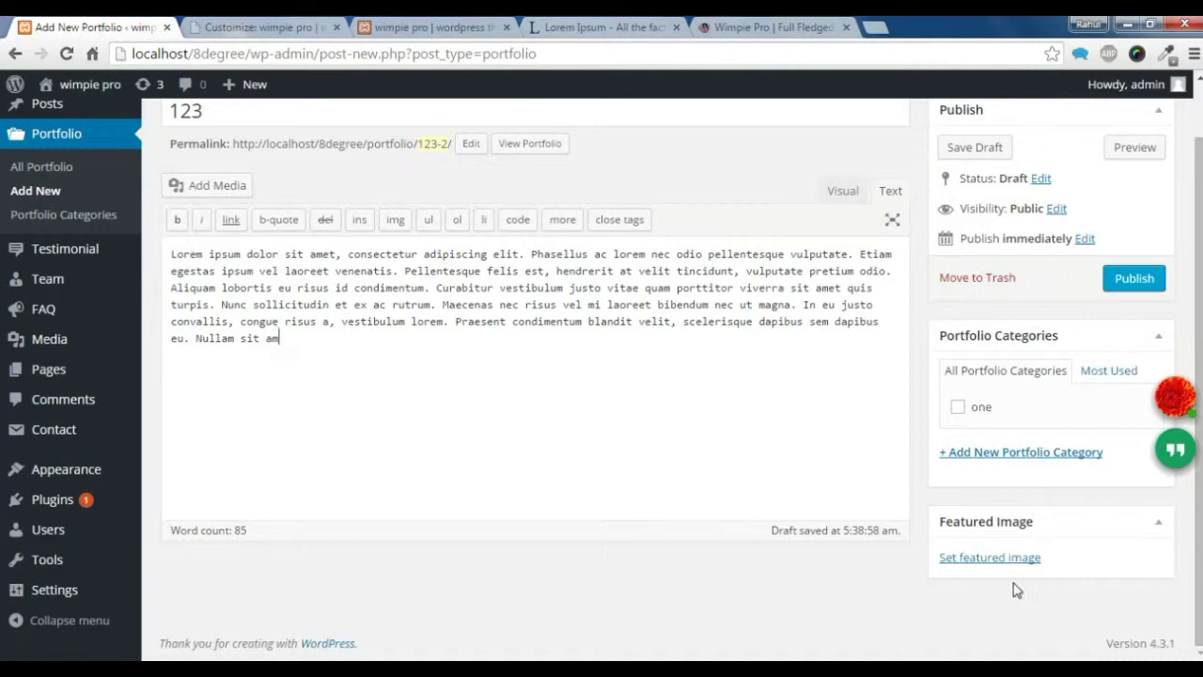
Step: Set the purple port5.jpg as featured image and publish the 123 portfolio item
{"action": "left_click", "coordinate": [998, 560]}
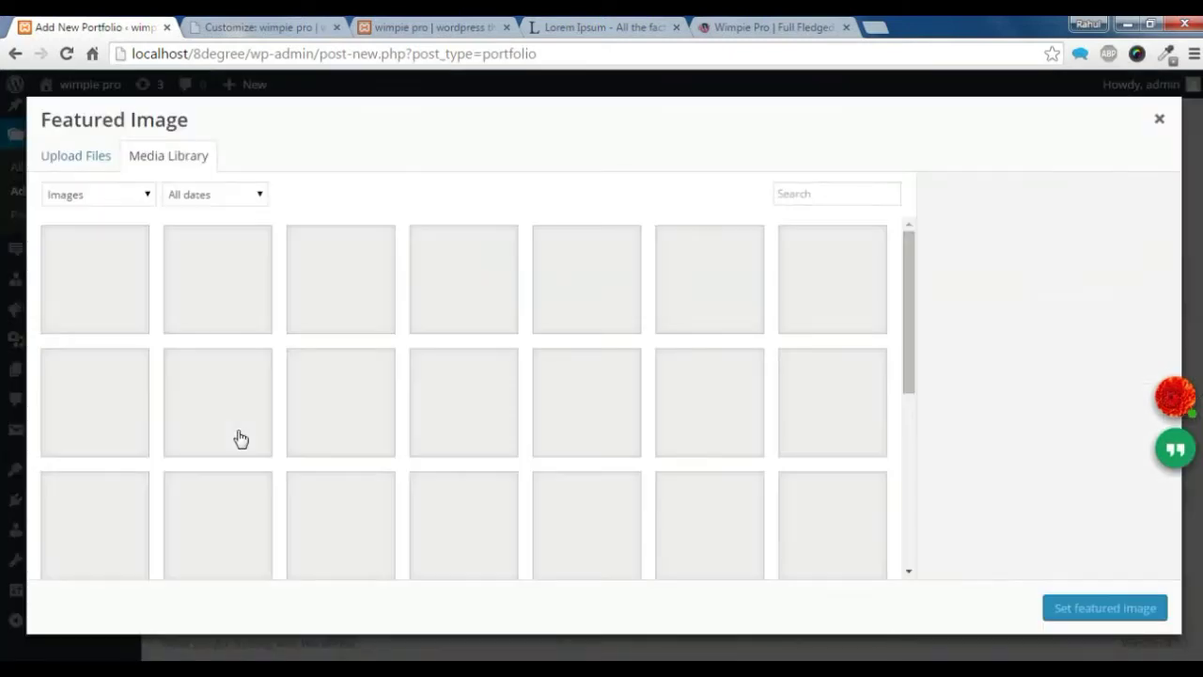
{"action": "left_click", "coordinate": [102, 382]}
{"action": "left_click", "coordinate": [1084, 624]}
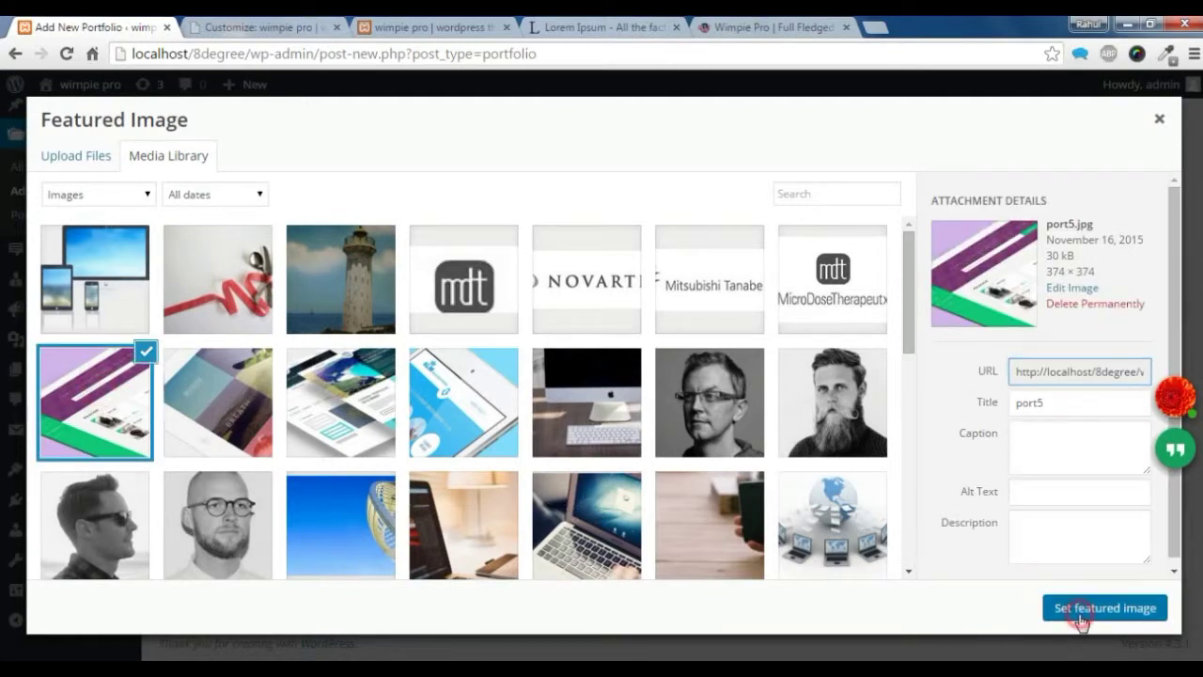
{"action": "scroll", "coordinate": [943, 452], "scroll_direction": "up", "scroll_amount": 1}
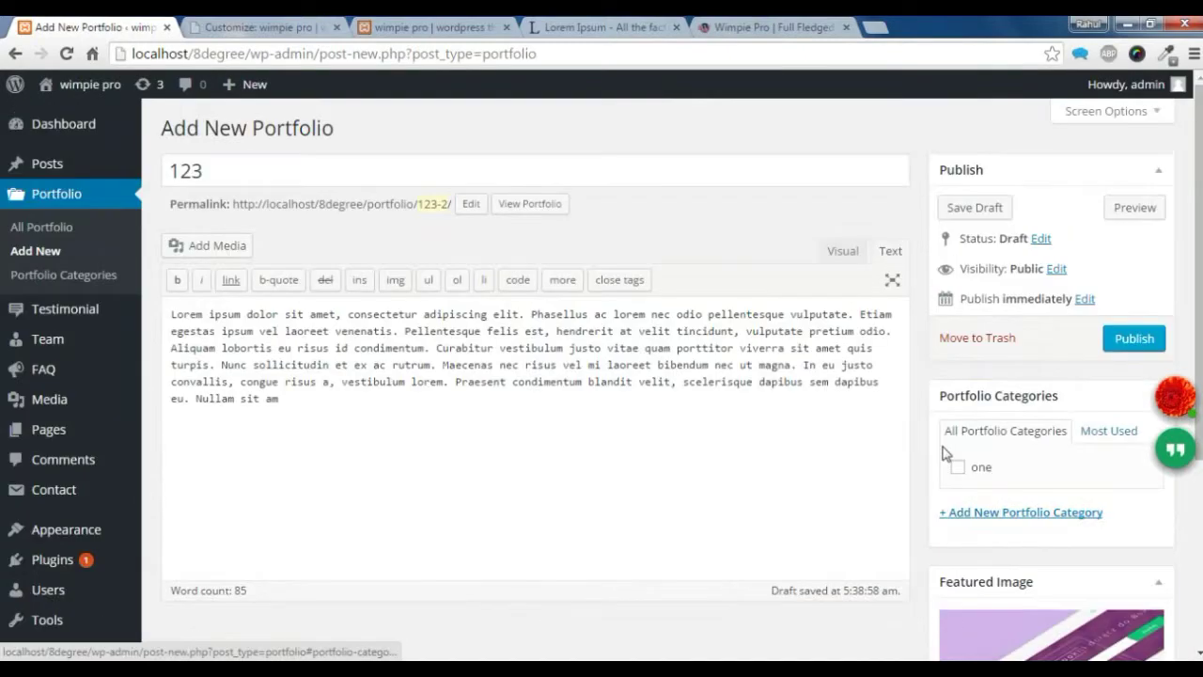
{"action": "left_click", "coordinate": [1112, 348]}
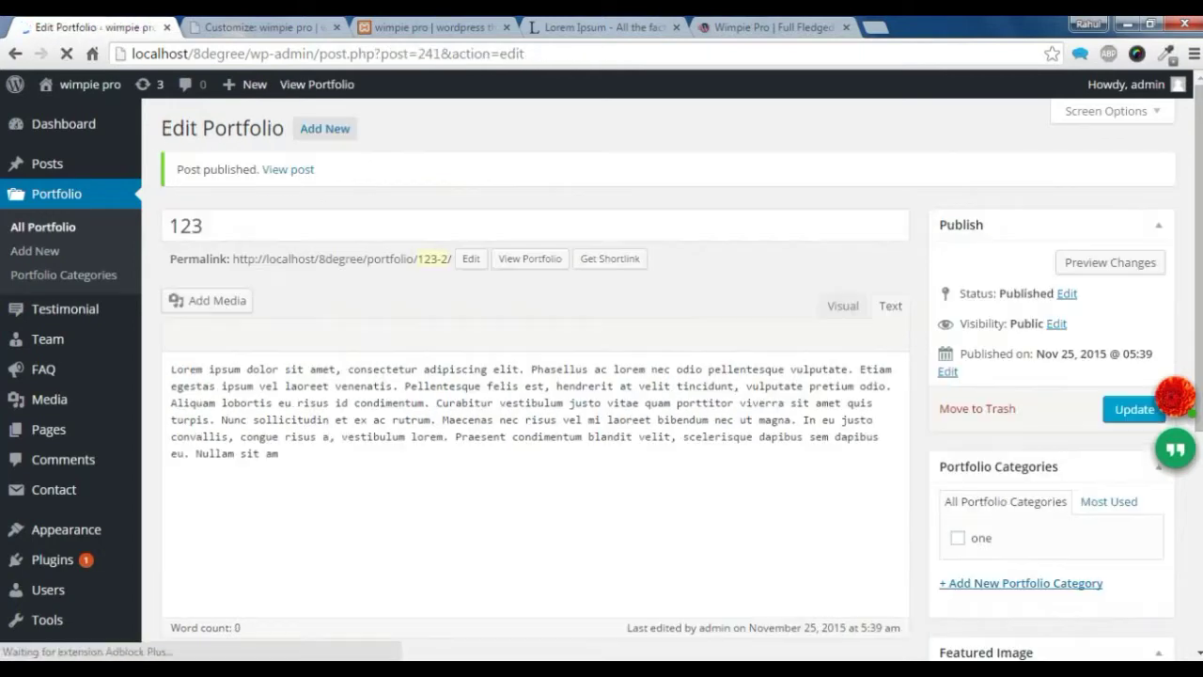
{"action": "left_click", "coordinate": [756, 28]}
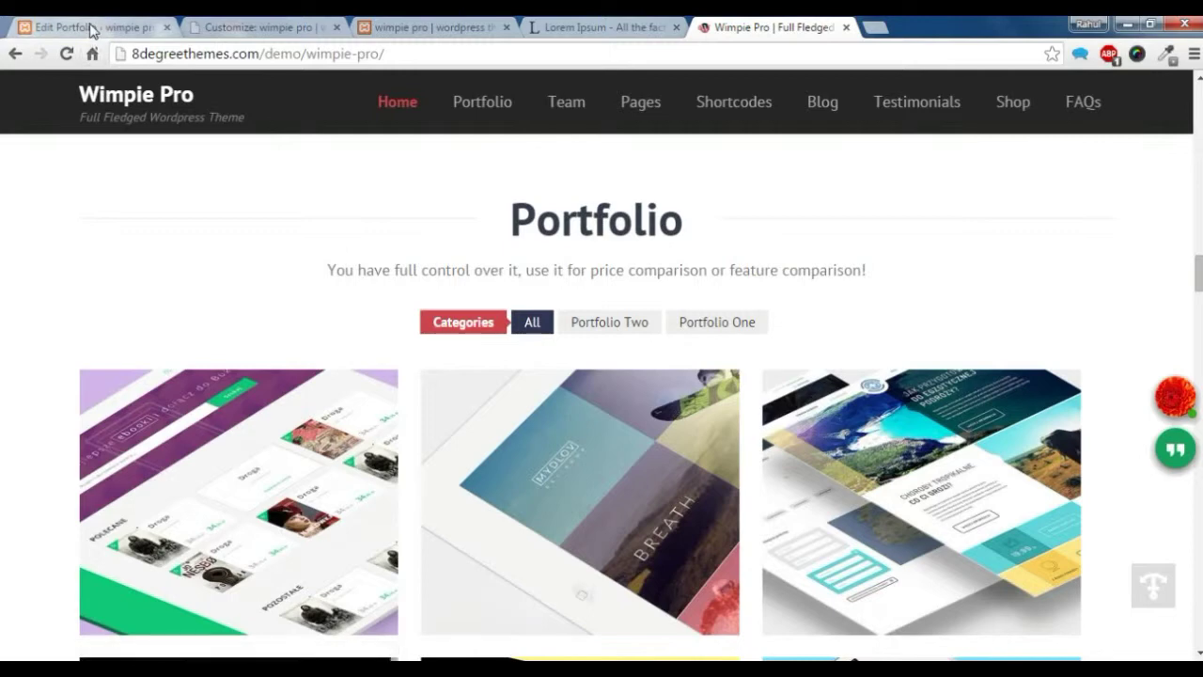
{"action": "left_click", "coordinate": [89, 27]}
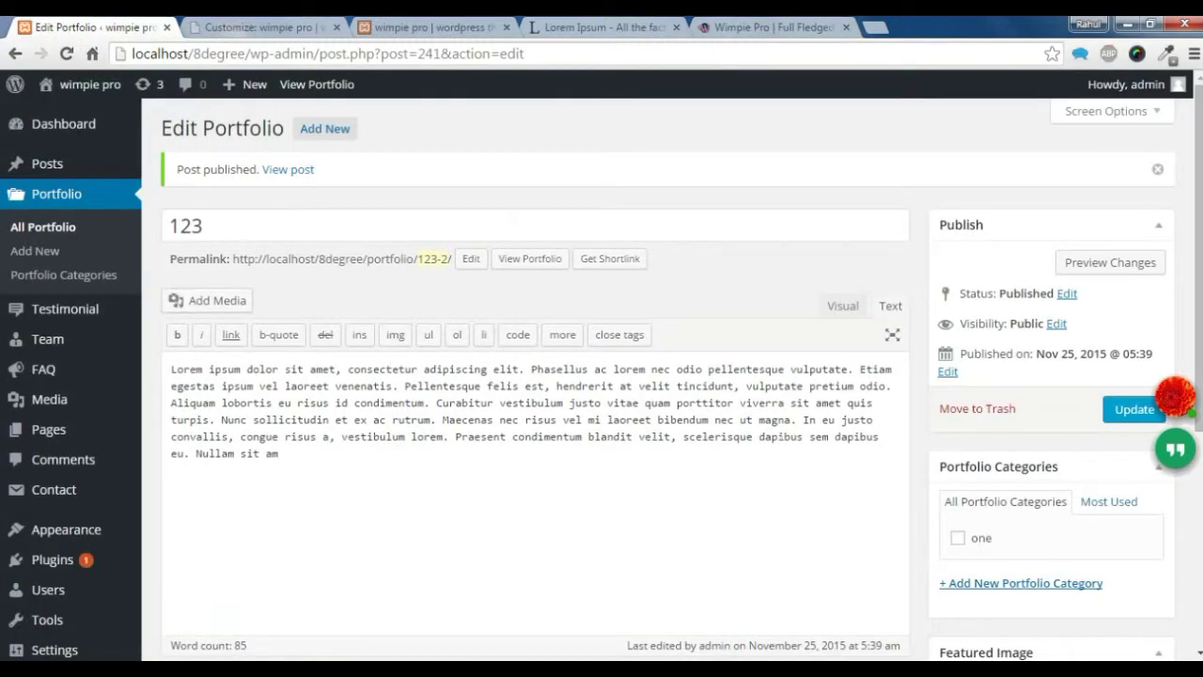
{"action": "scroll", "coordinate": [781, 437], "scroll_direction": "down", "scroll_amount": 1}
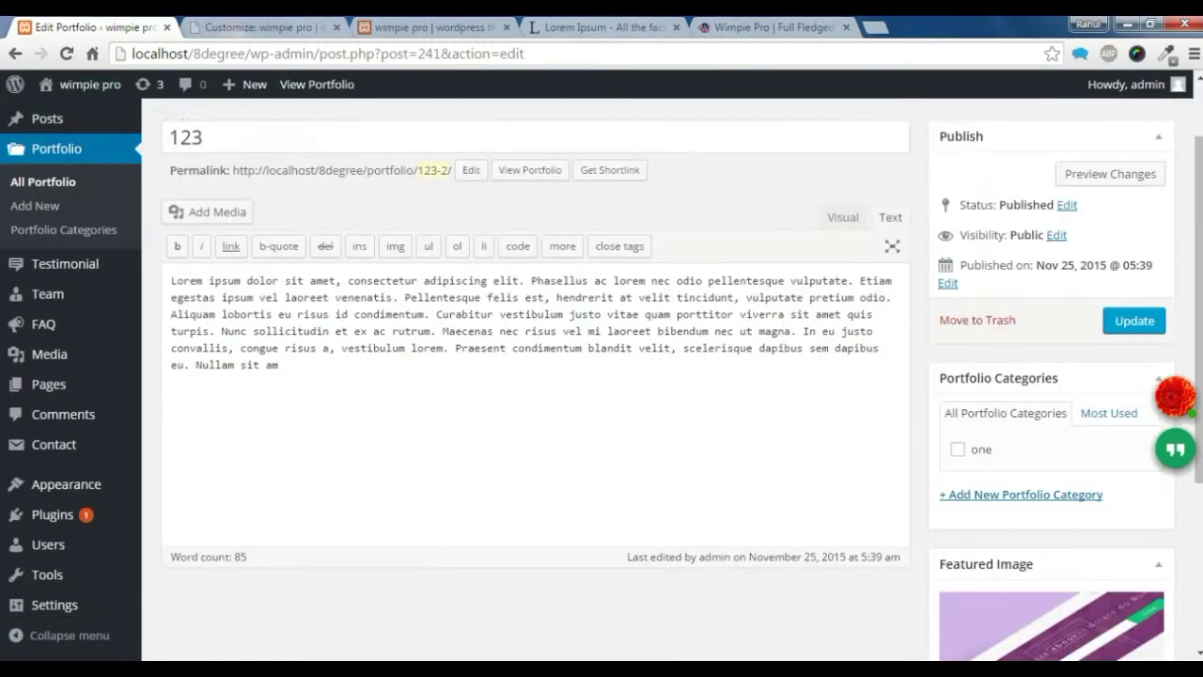
Step: Add a new portfolio category named 'two', ticked for the 123 item
{"action": "left_click", "coordinate": [1000, 498]}
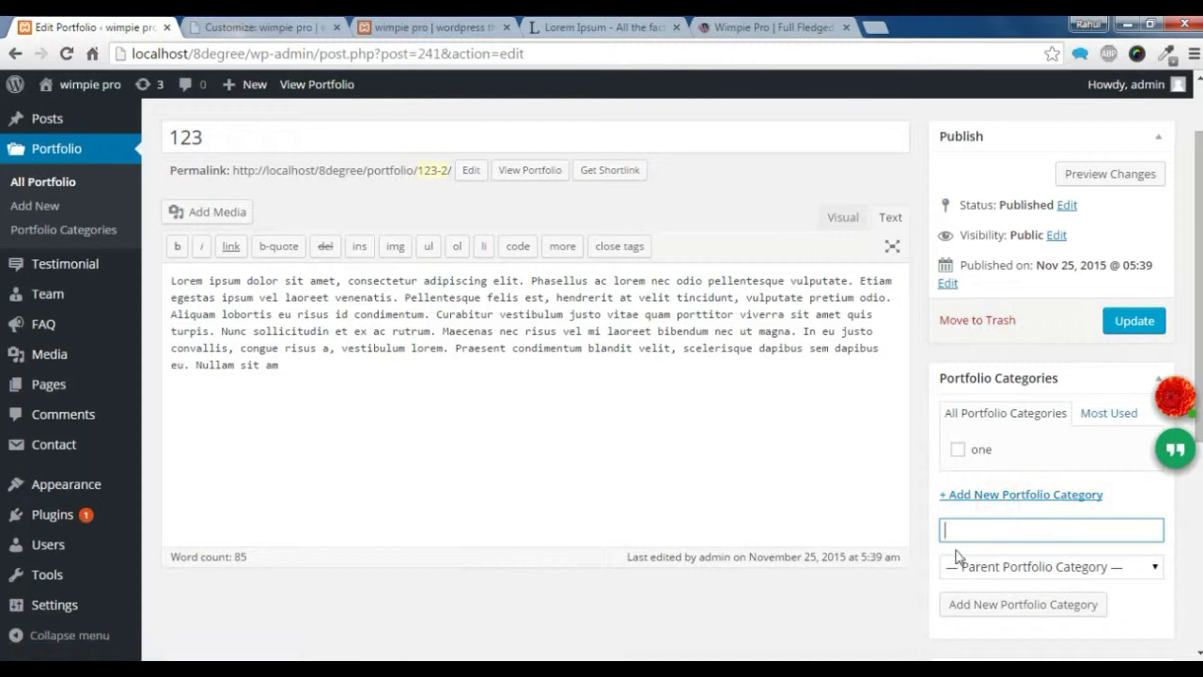
{"action": "left_click", "coordinate": [999, 534]}
{"action": "scroll", "coordinate": [1003, 510], "scroll_direction": "down", "scroll_amount": 1}
{"action": "left_click", "coordinate": [1004, 516]}
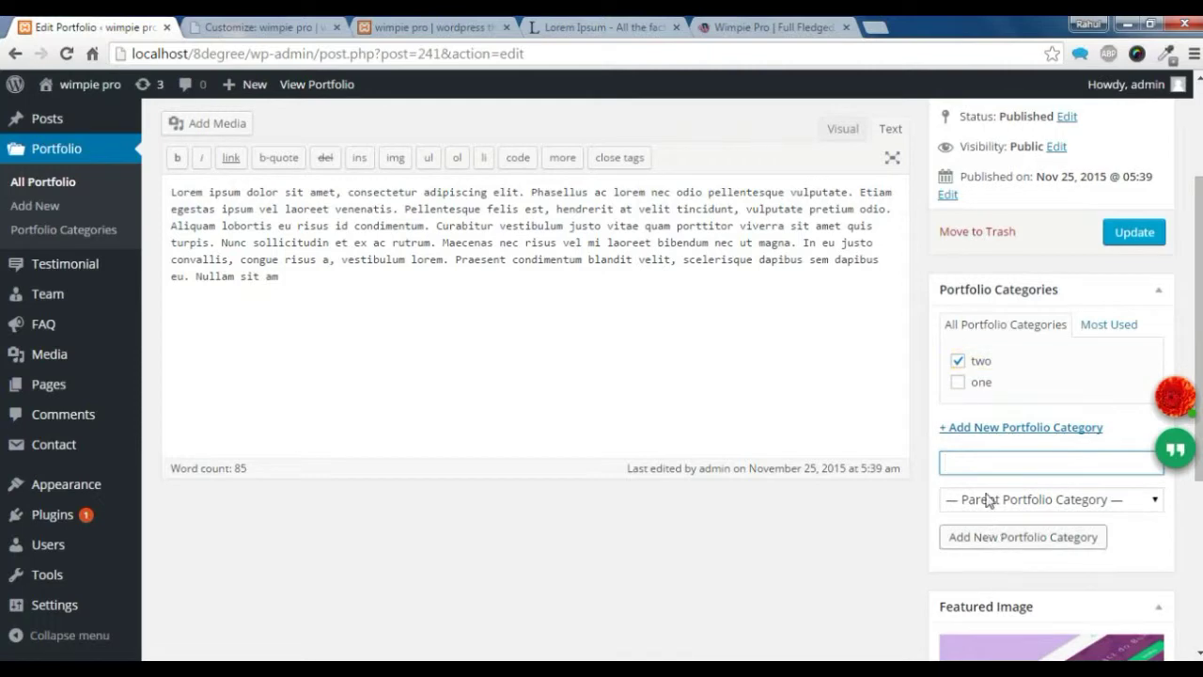
Step: Update the 123 portfolio item to save its new category
{"action": "scroll", "coordinate": [536, 376], "scroll_direction": "up", "scroll_amount": 2}
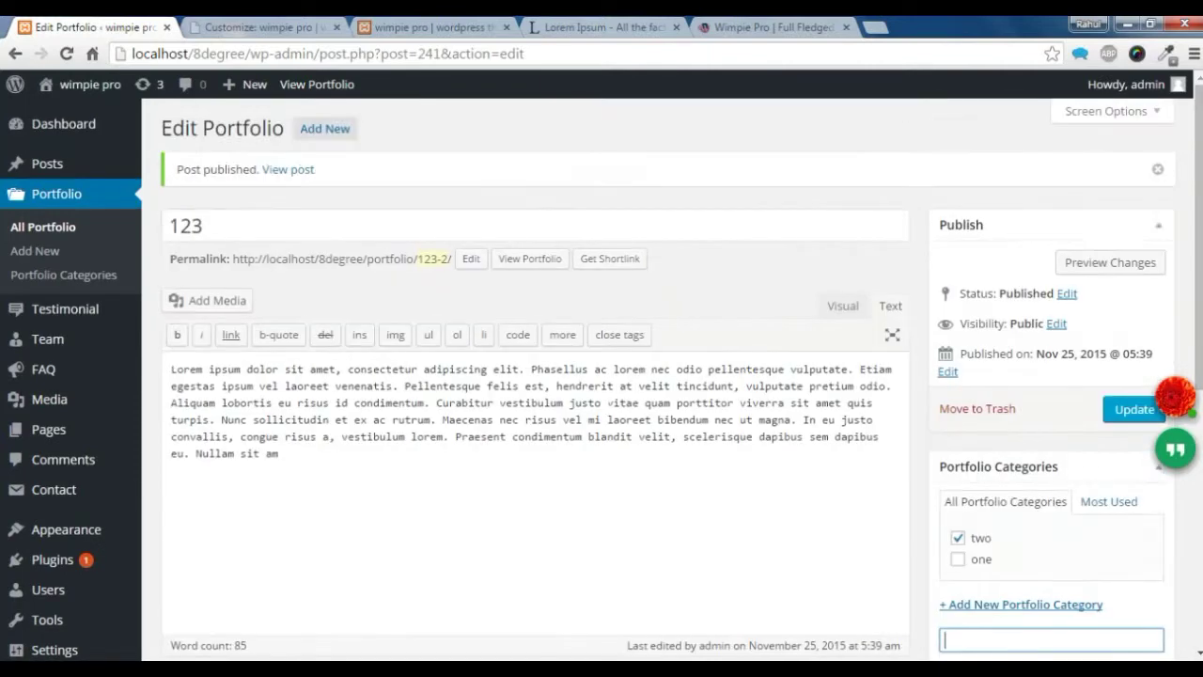
{"action": "scroll", "coordinate": [535, 376], "scroll_direction": "down", "scroll_amount": 2}
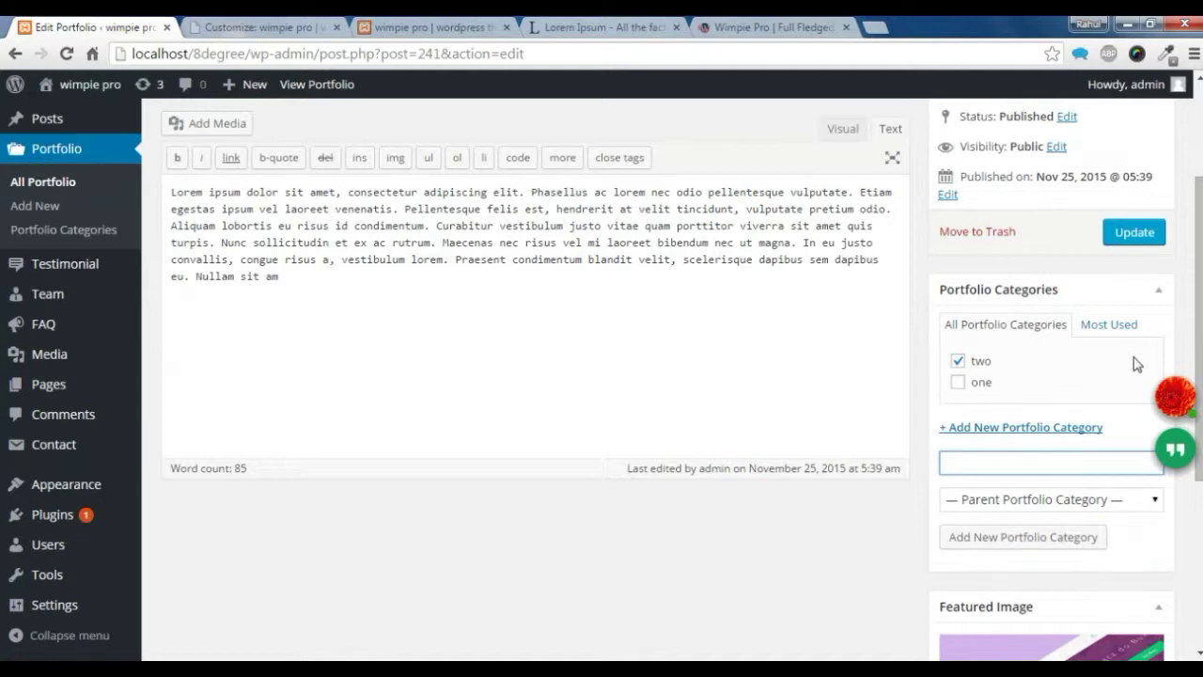
{"action": "scroll", "coordinate": [1135, 364], "scroll_direction": "up", "scroll_amount": 1}
{"action": "left_click", "coordinate": [1135, 321]}
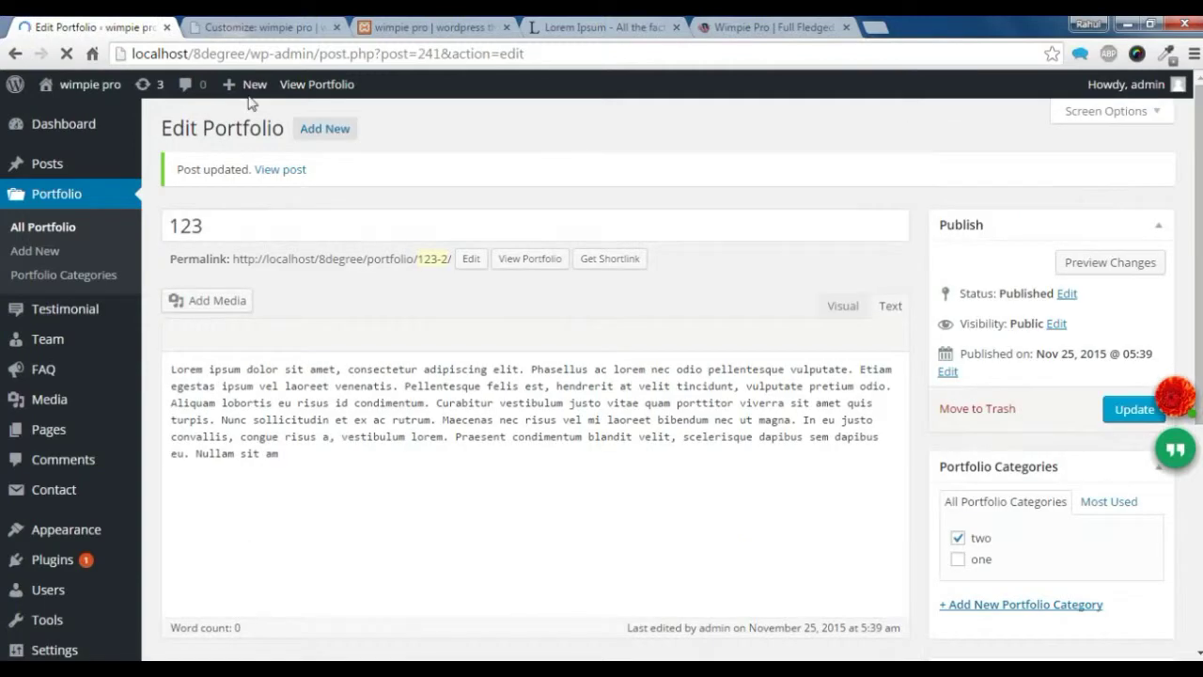
Step: Enable the homepage Portfolio Section in the theme customizer's homepage settings
{"action": "left_click", "coordinate": [246, 27]}
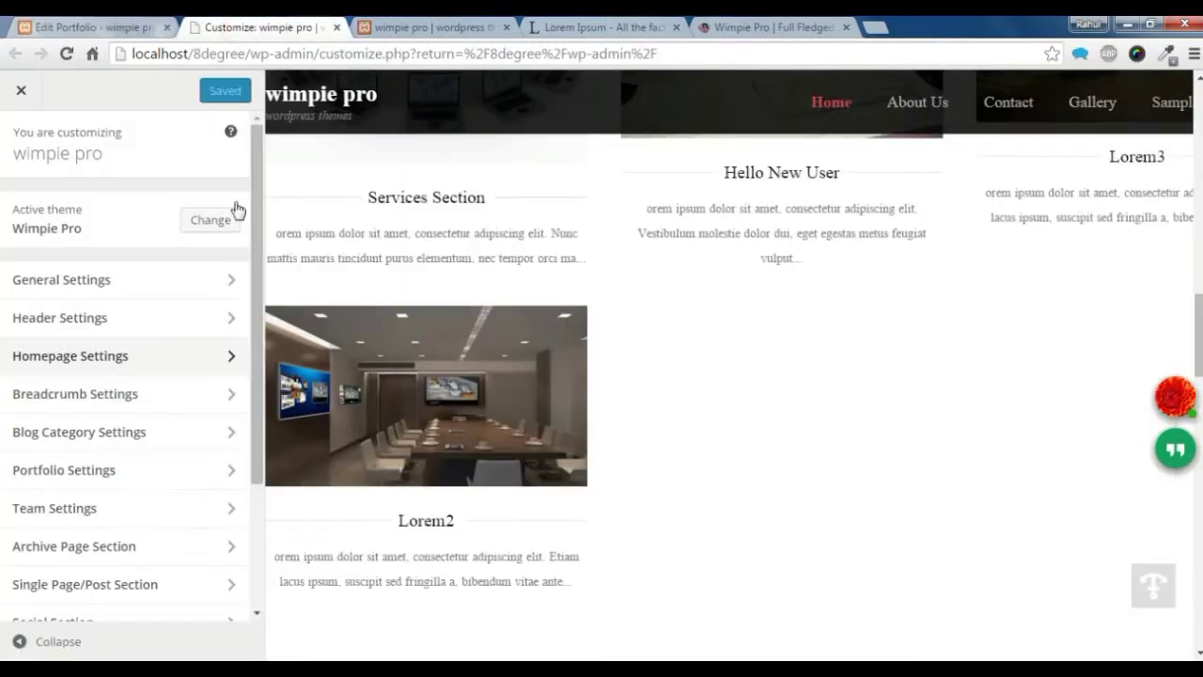
{"action": "left_click", "coordinate": [141, 370]}
{"action": "left_click", "coordinate": [84, 367]}
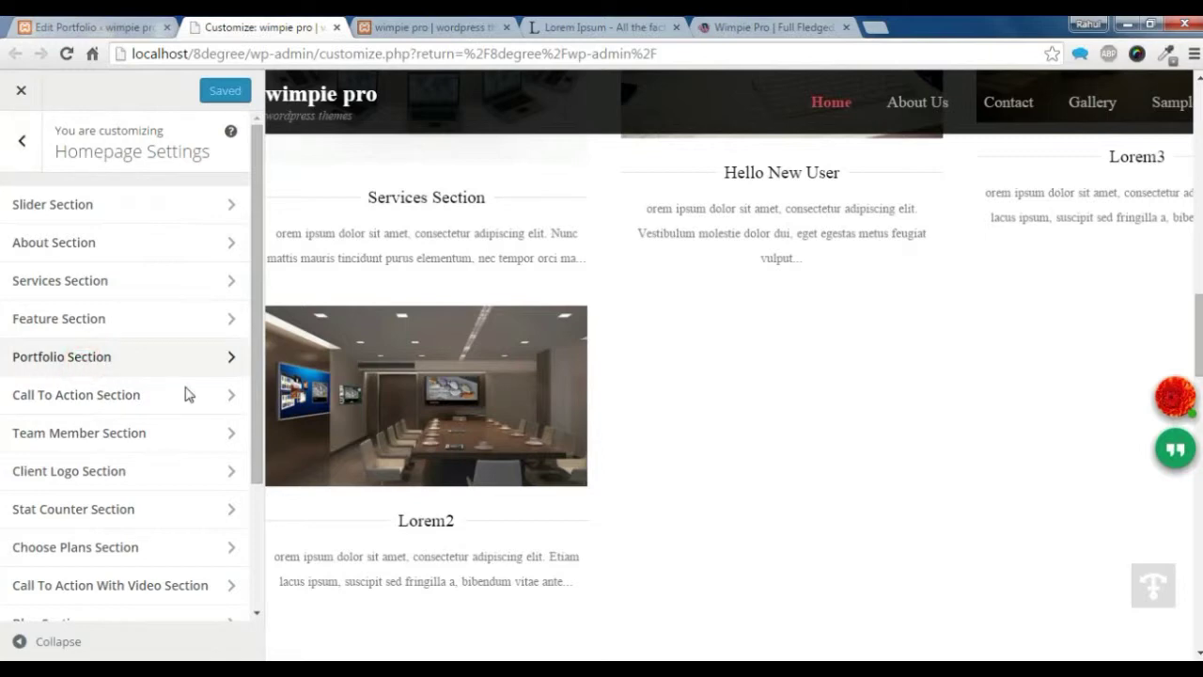
{"action": "left_click", "coordinate": [32, 226]}
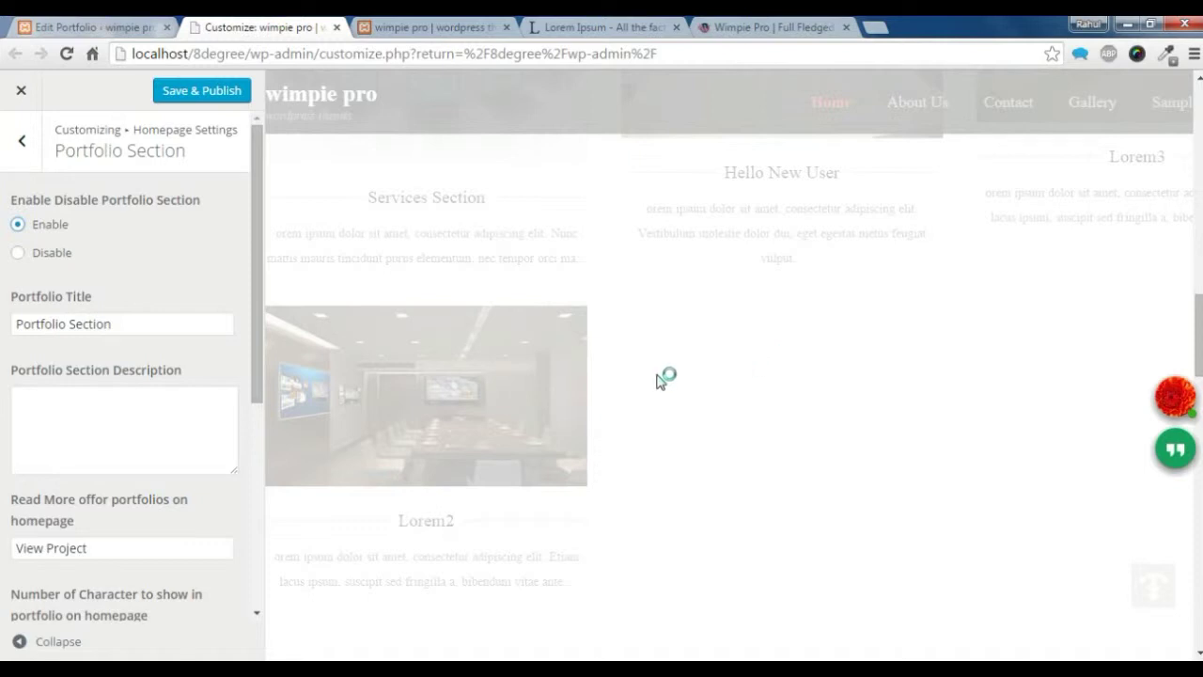
Step: Review the Portfolio Section preview showing filters All, two and one
{"action": "scroll", "coordinate": [657, 381], "scroll_direction": "down", "scroll_amount": 1}
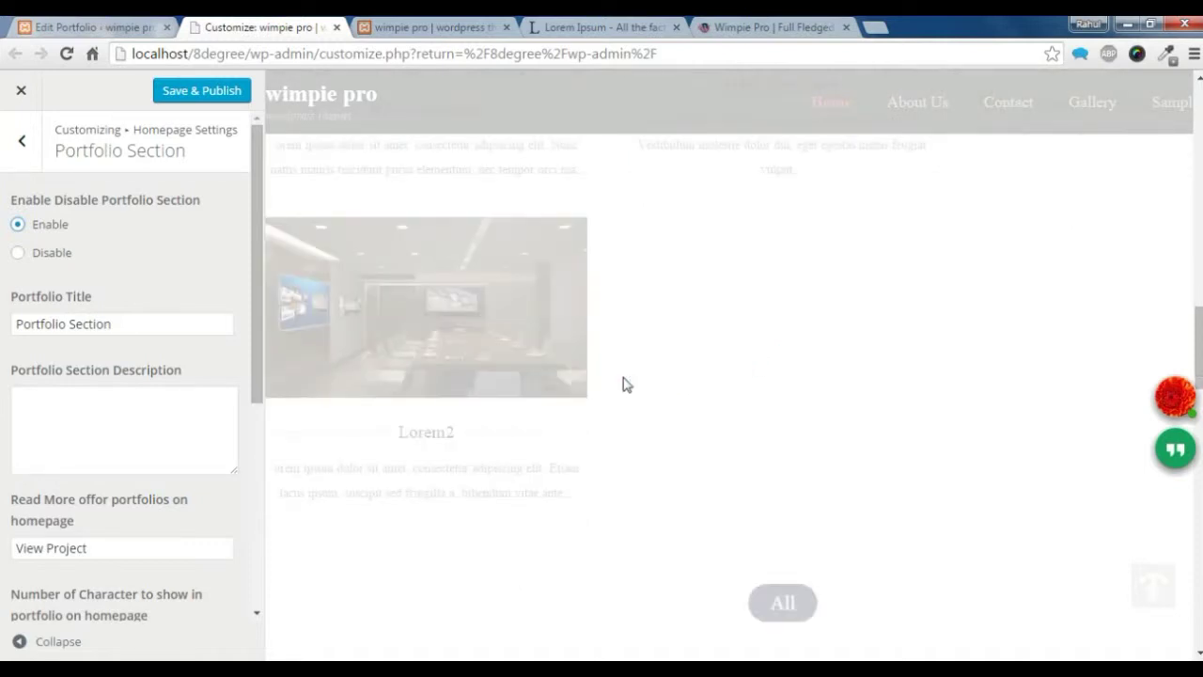
{"action": "scroll", "coordinate": [627, 384], "scroll_direction": "down", "scroll_amount": 1}
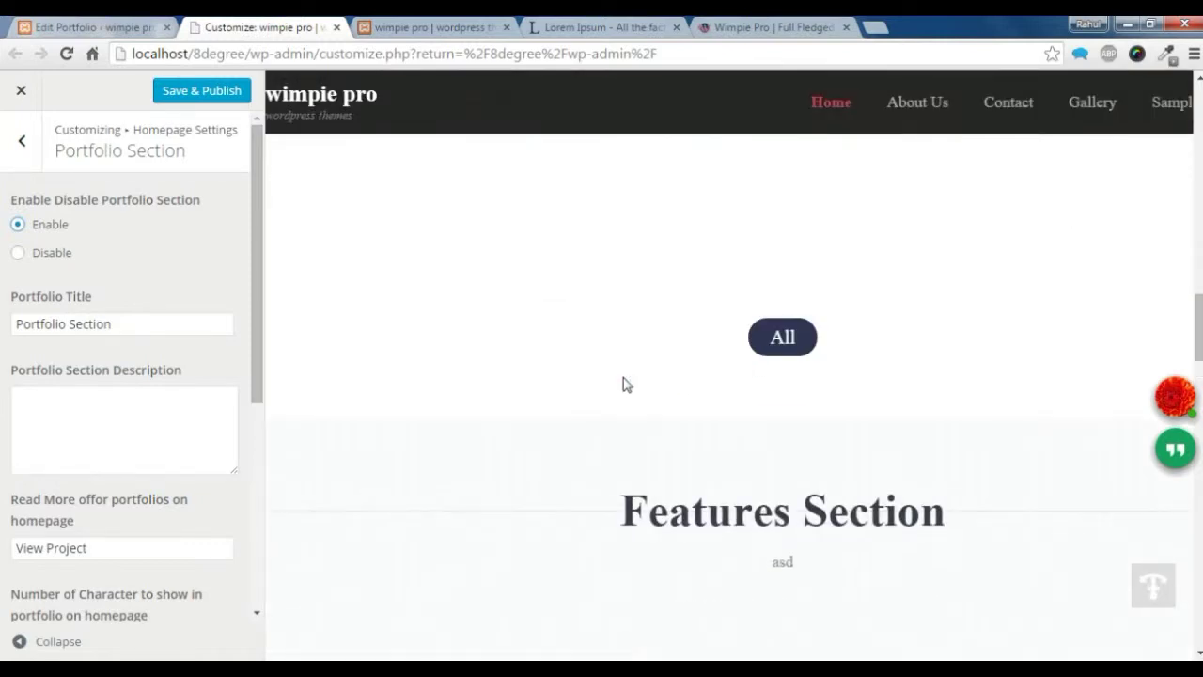
{"action": "scroll", "coordinate": [623, 377], "scroll_direction": "down", "scroll_amount": 2}
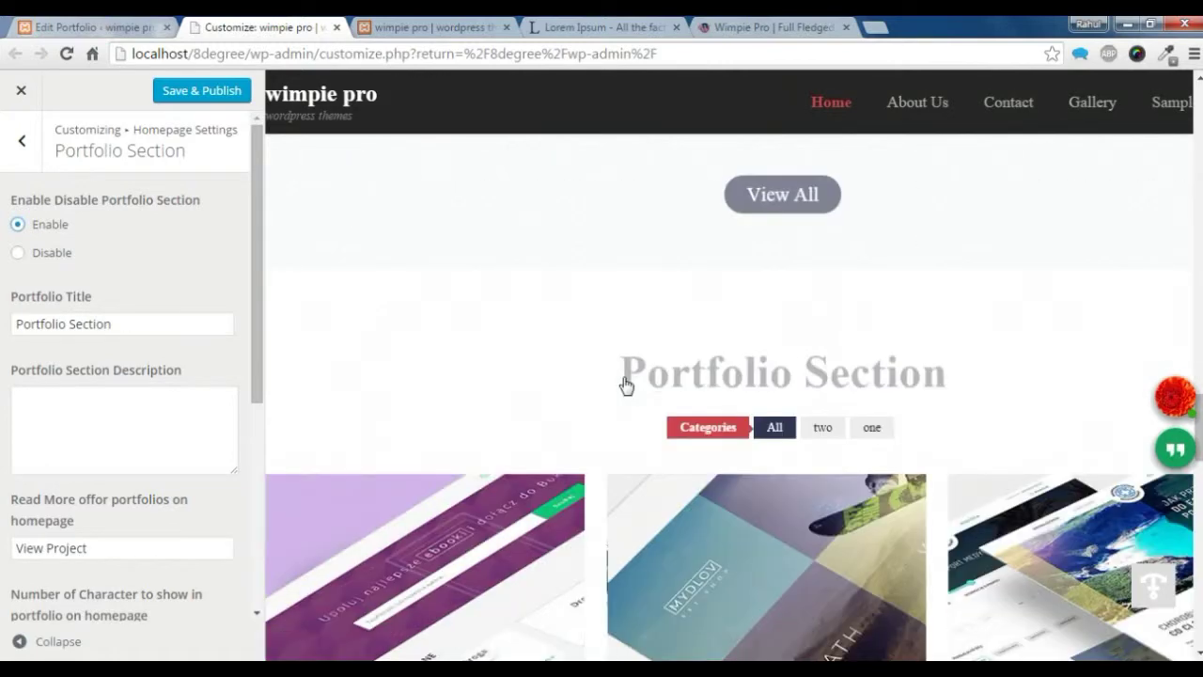
{"action": "scroll", "coordinate": [623, 381], "scroll_direction": "down", "scroll_amount": 4}
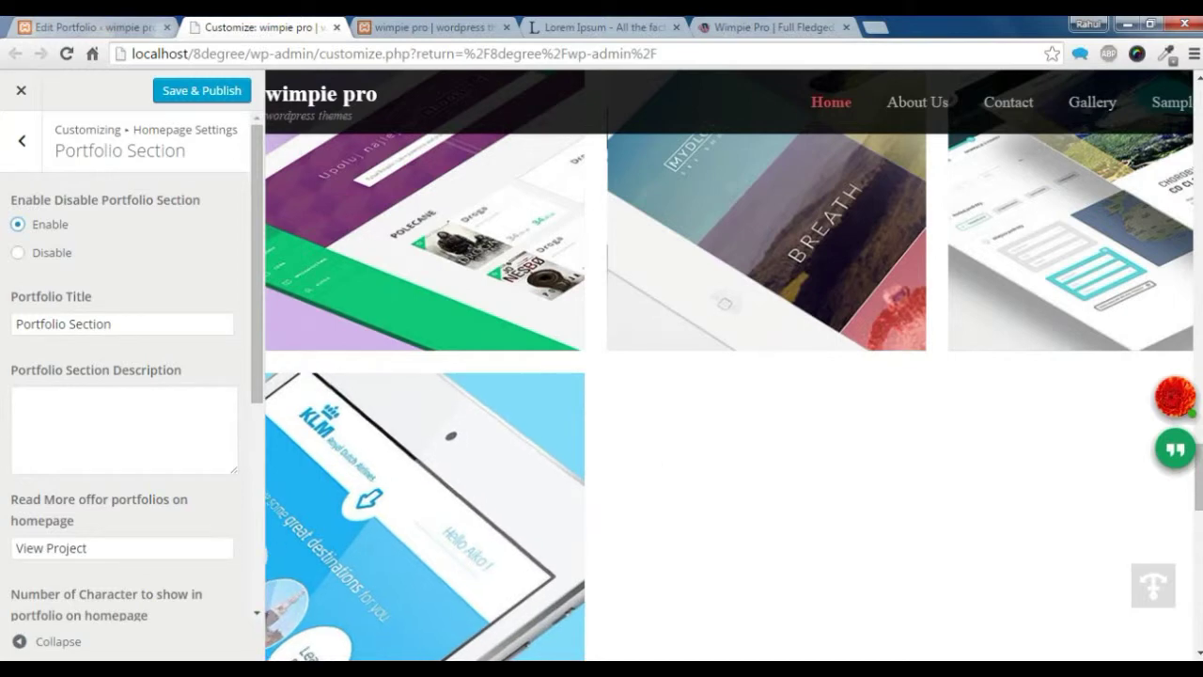
{"action": "scroll", "coordinate": [552, 413], "scroll_direction": "up", "scroll_amount": 3}
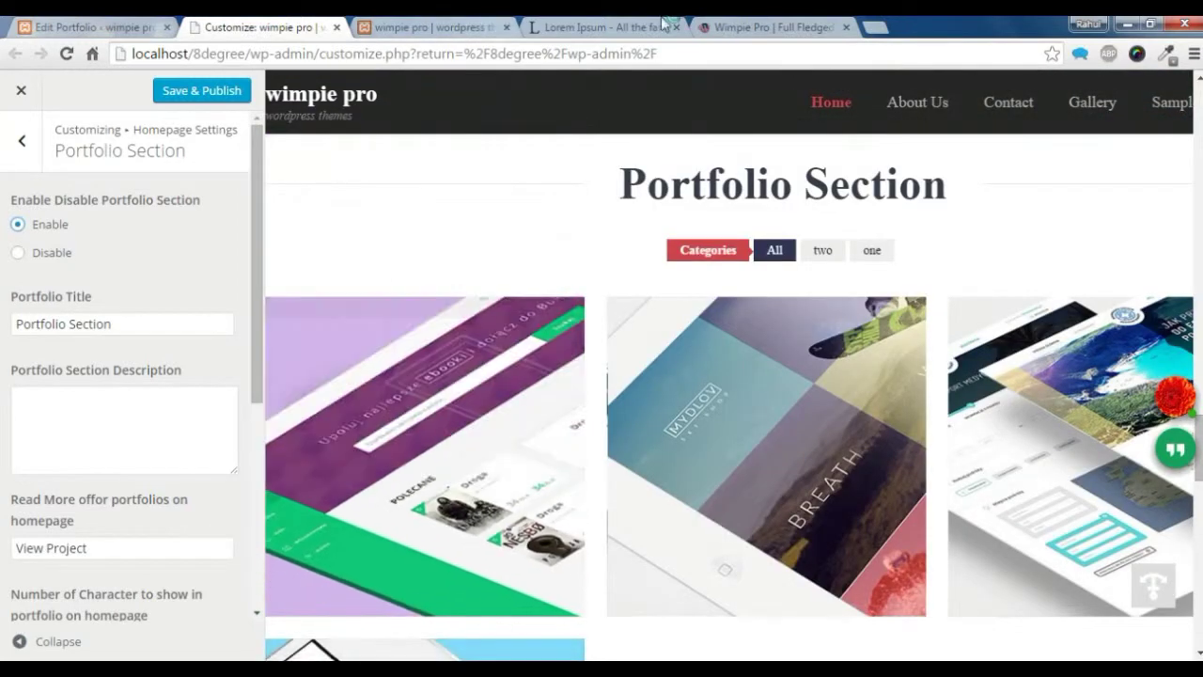
{"action": "left_click", "coordinate": [615, 24]}
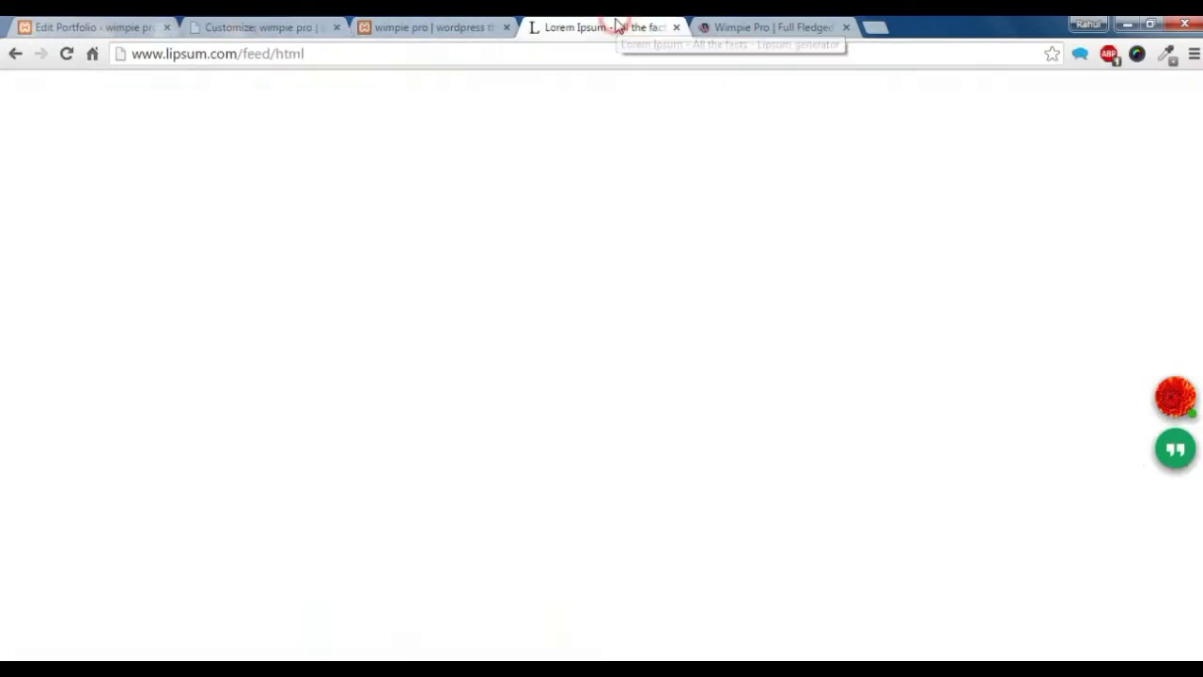
Step: Copy the phrase 'Lorem ipsum dolor sit amet' from lipsum.com
{"action": "left_click", "coordinate": [366, 385]}
{"action": "left_click_drag", "start_coordinate": [284, 383], "coordinate": [393, 383]}
{"action": "right_click", "coordinate": [401, 383]}
{"action": "left_click", "coordinate": [427, 392]}
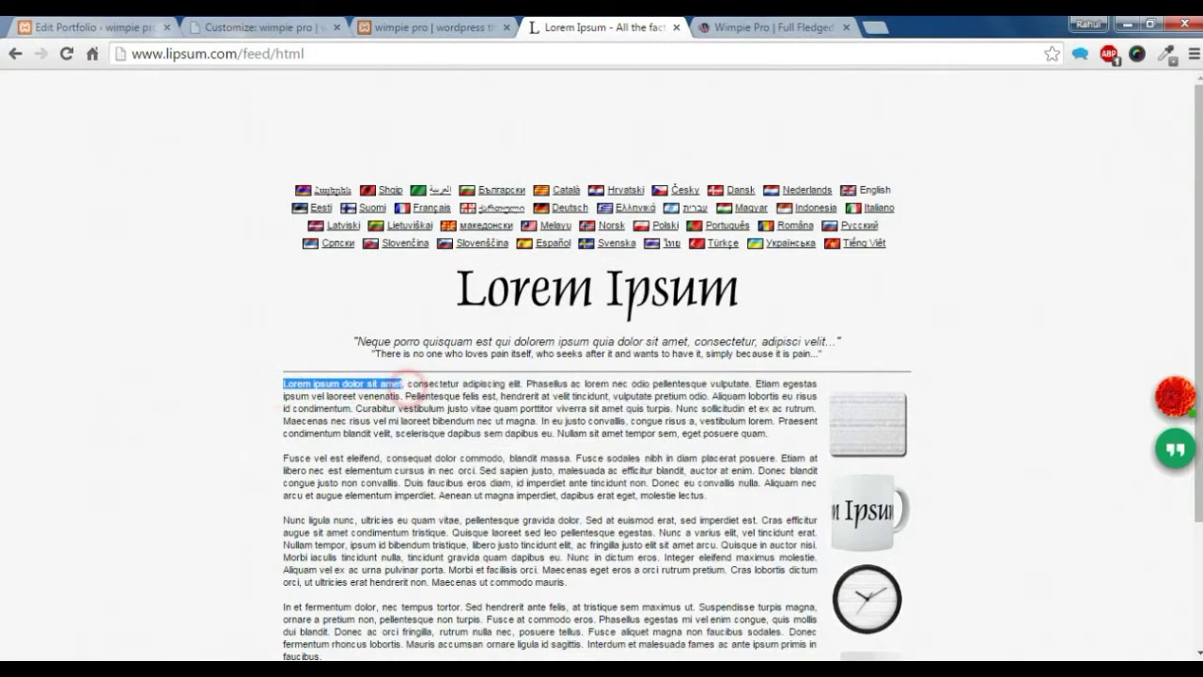
Step: Paste the phrase as plain text into the Portfolio Section Description box
{"action": "left_click", "coordinate": [235, 24]}
{"action": "left_click", "coordinate": [107, 397]}
{"action": "right_click", "coordinate": [107, 397]}
{"action": "left_click", "coordinate": [173, 247]}
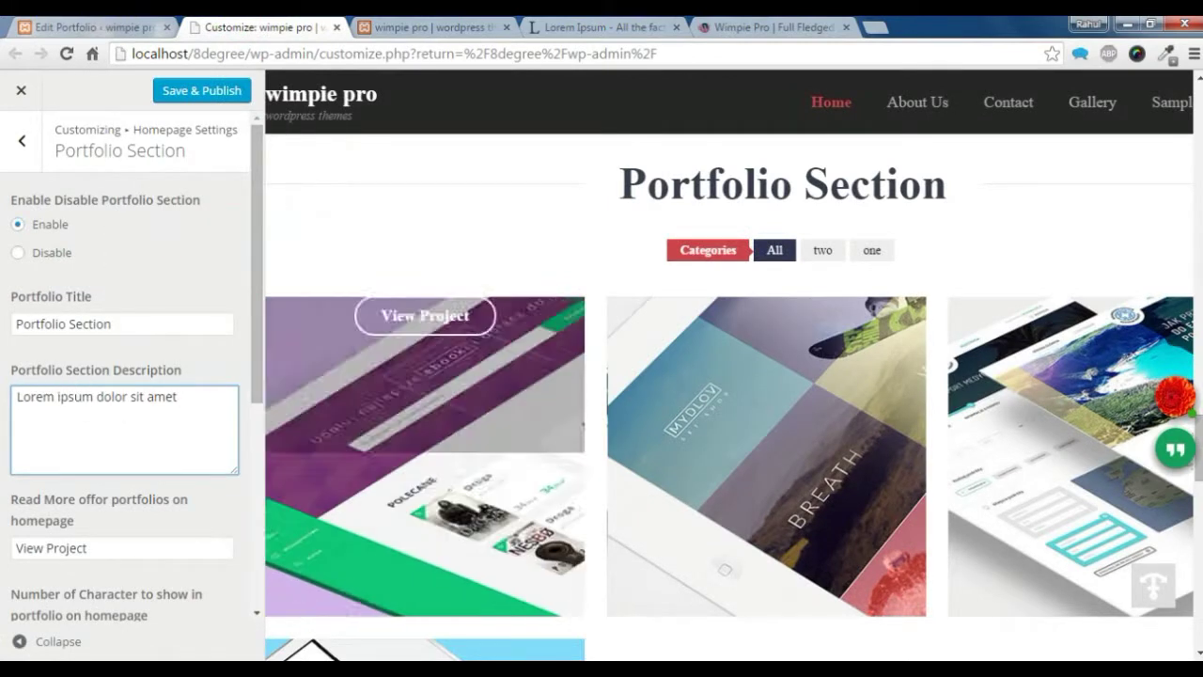
Step: Change the read-more label from 'View Project' to 'View All' and Save & Publish
{"action": "scroll", "coordinate": [120, 454], "scroll_direction": "down", "scroll_amount": 1}
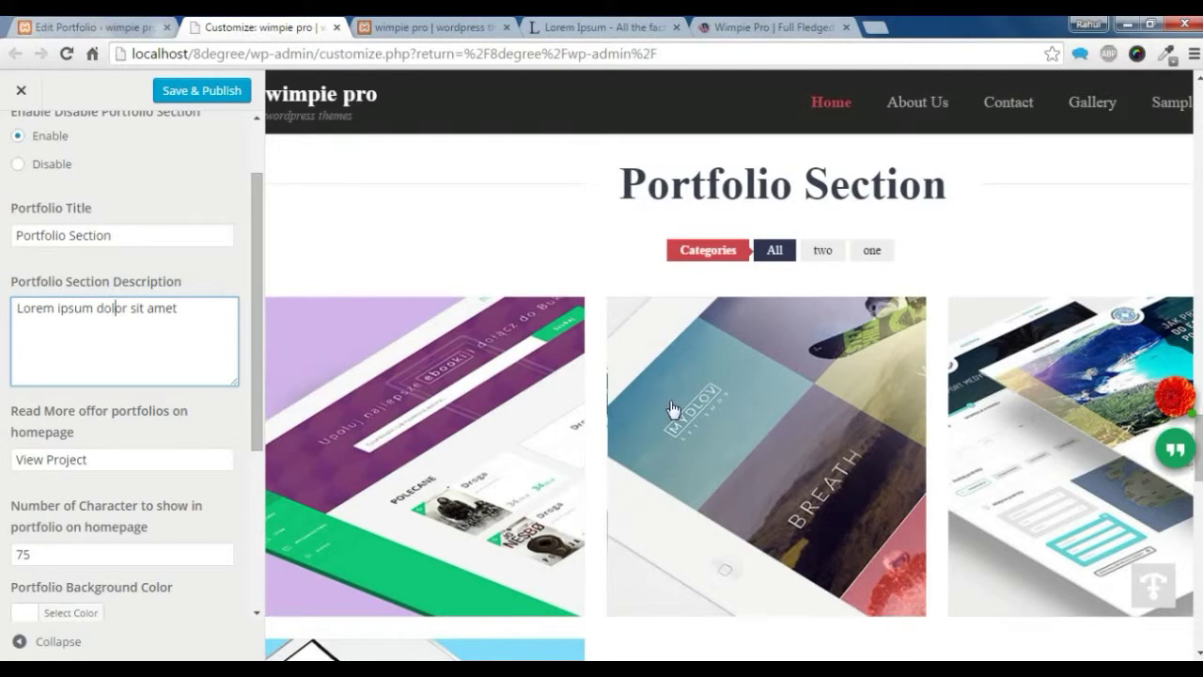
{"action": "scroll", "coordinate": [673, 408], "scroll_direction": "down", "scroll_amount": 5}
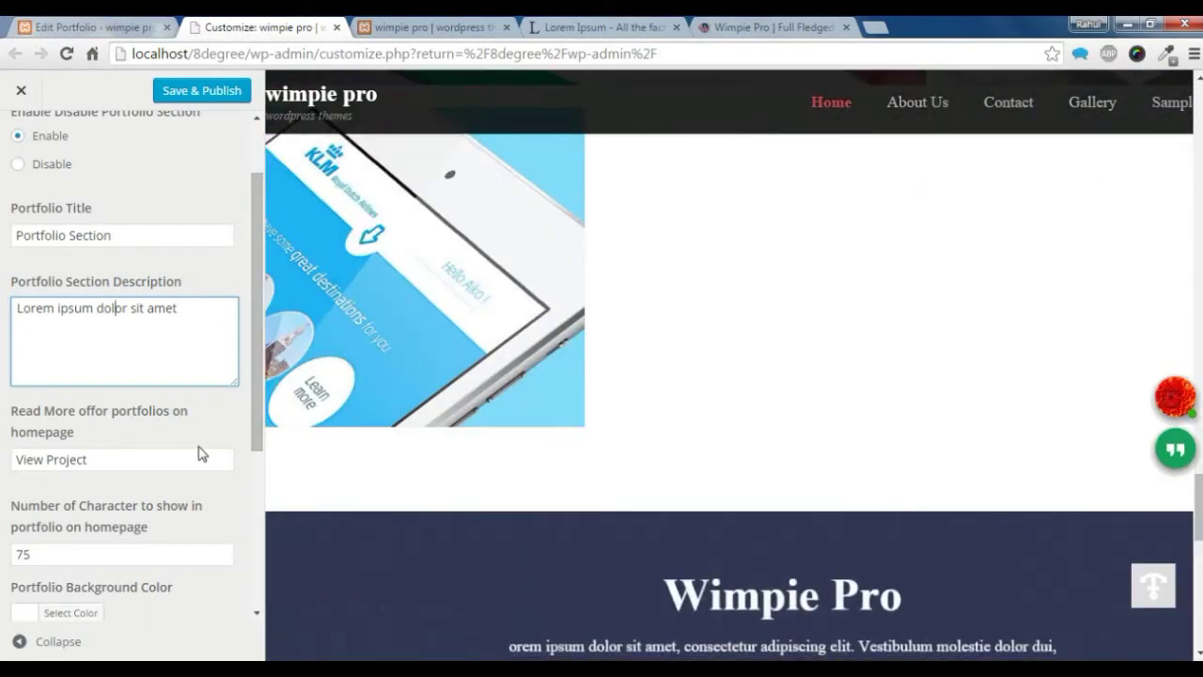
{"action": "scroll", "coordinate": [199, 454], "scroll_direction": "down", "scroll_amount": 1}
{"action": "double_click", "coordinate": [94, 371]}
{"action": "type", "text": "Al"}
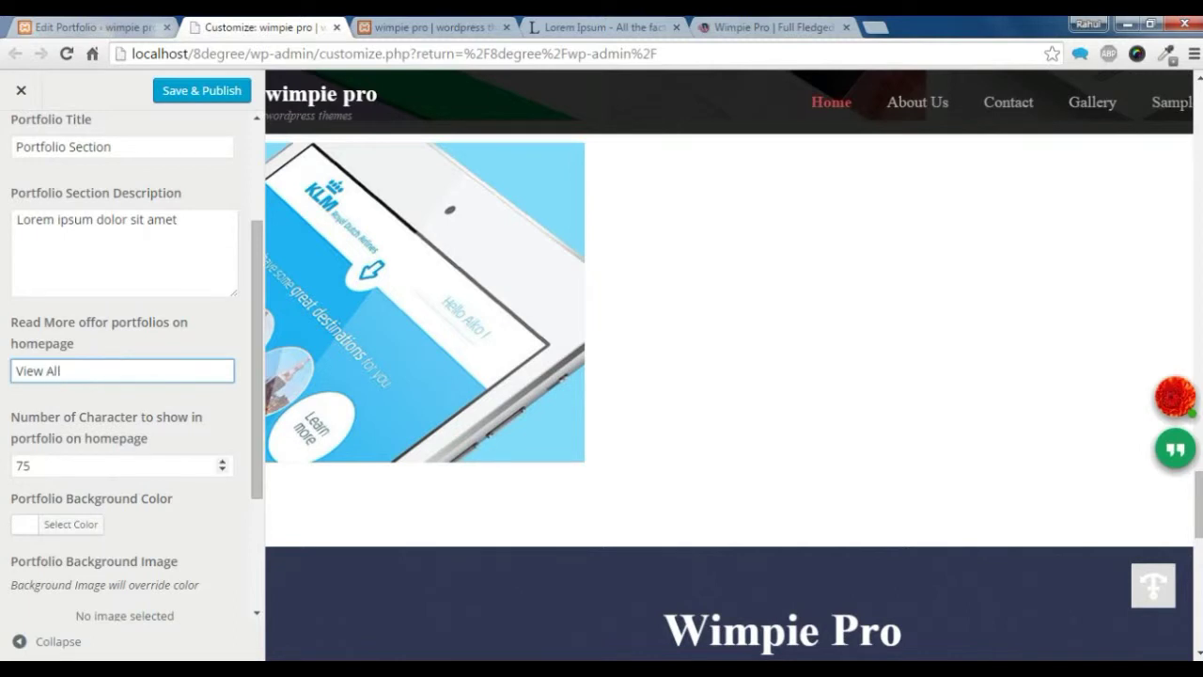
{"action": "type", "text": "l"}
{"action": "scroll", "coordinate": [196, 247], "scroll_direction": "down", "scroll_amount": 1}
{"action": "left_click", "coordinate": [199, 105]}
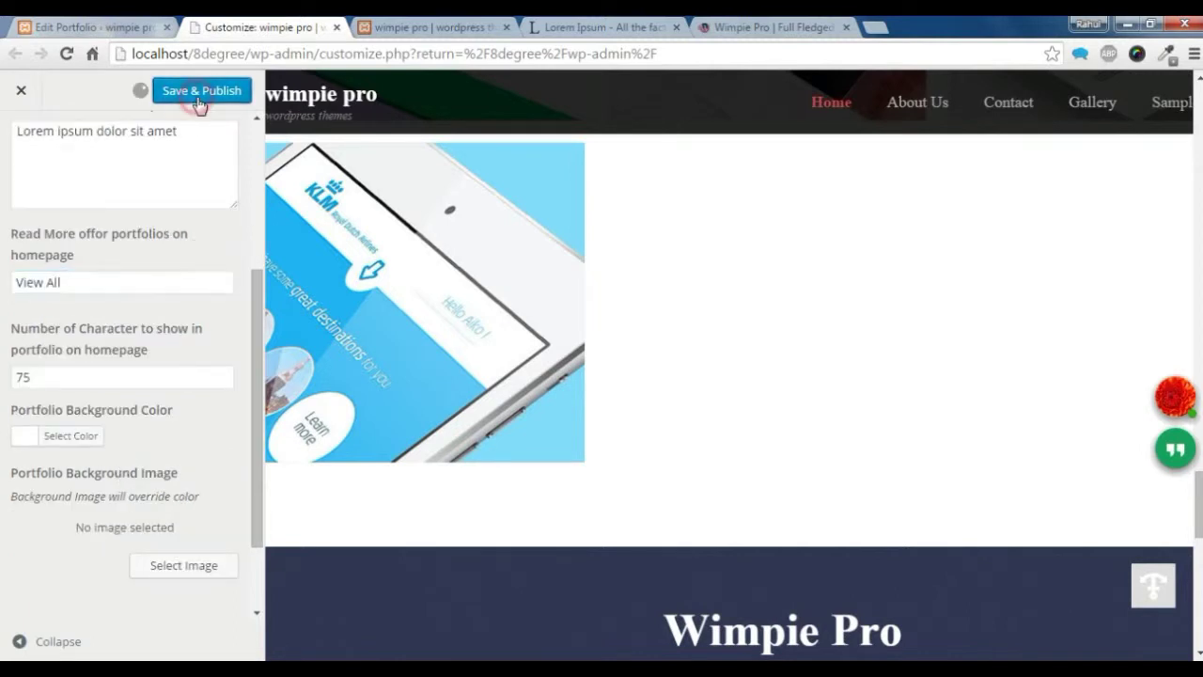
Step: Reload the live homepage and check the portfolio description and 'View All' labels
{"action": "left_click", "coordinate": [413, 27]}
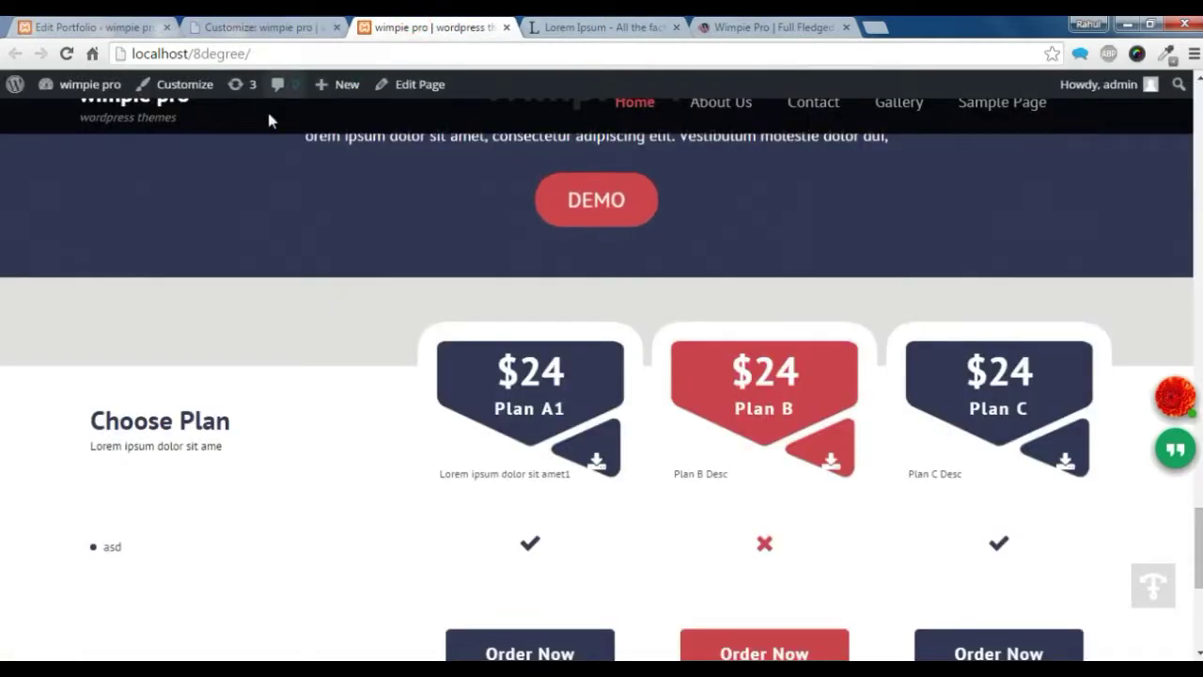
{"action": "left_click", "coordinate": [66, 53]}
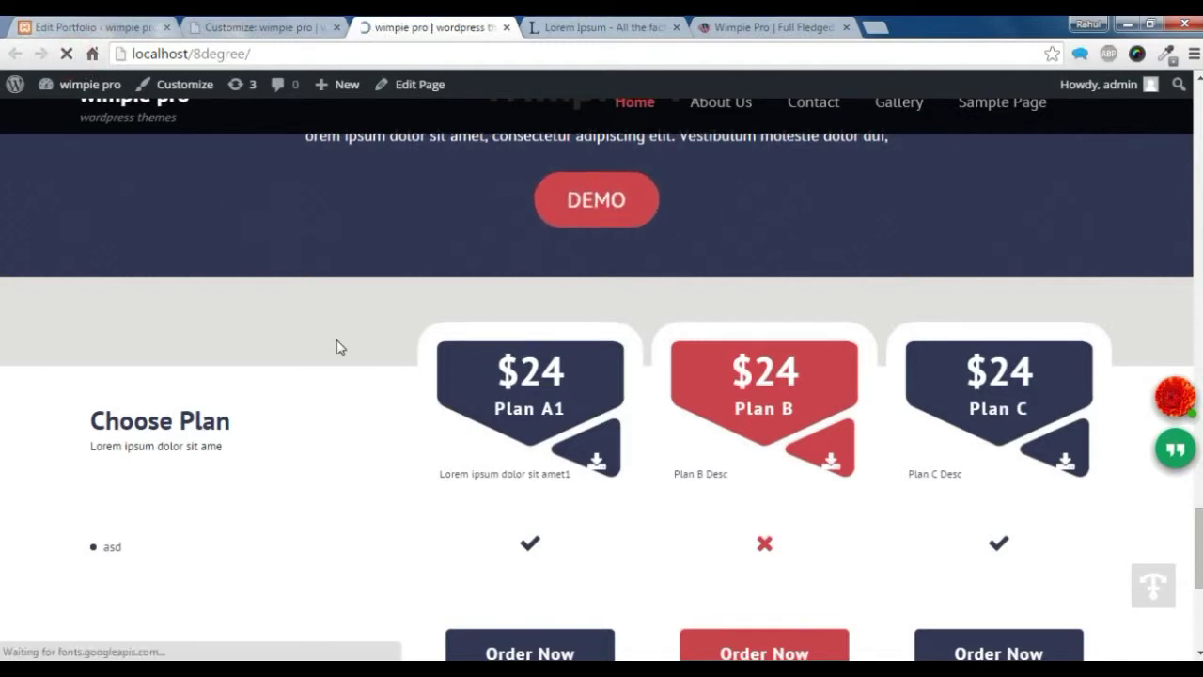
{"action": "scroll", "coordinate": [438, 357], "scroll_direction": "down", "scroll_amount": 10}
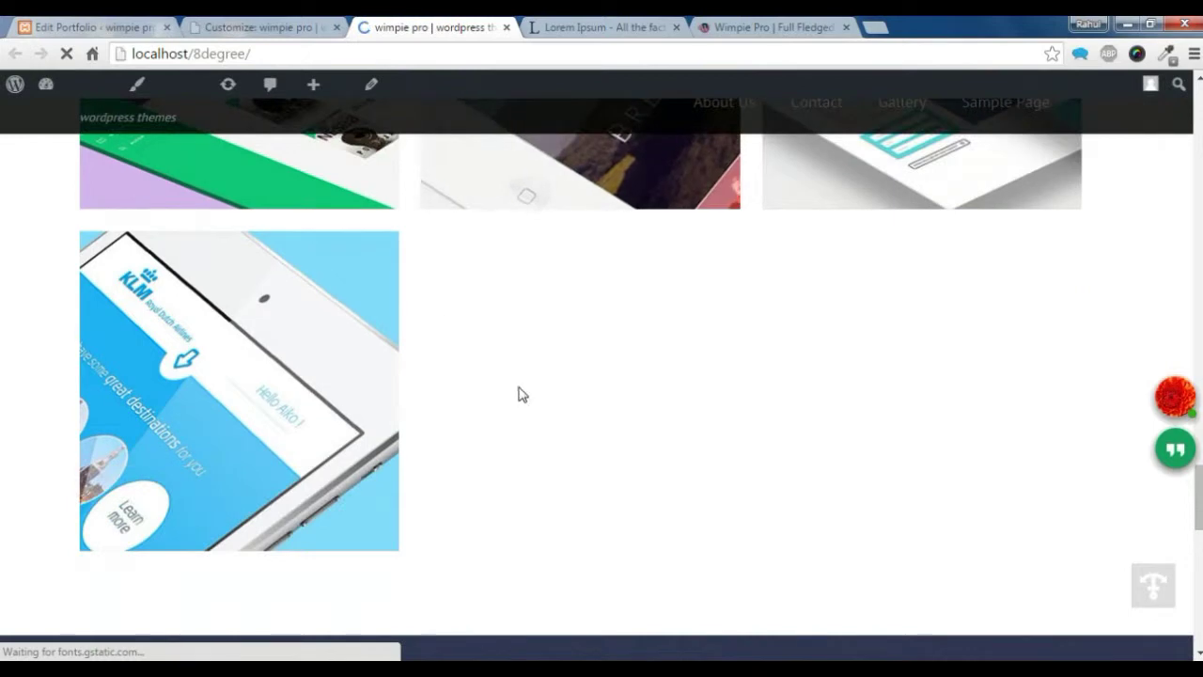
{"action": "mouse_move", "coordinate": [330, 424]}
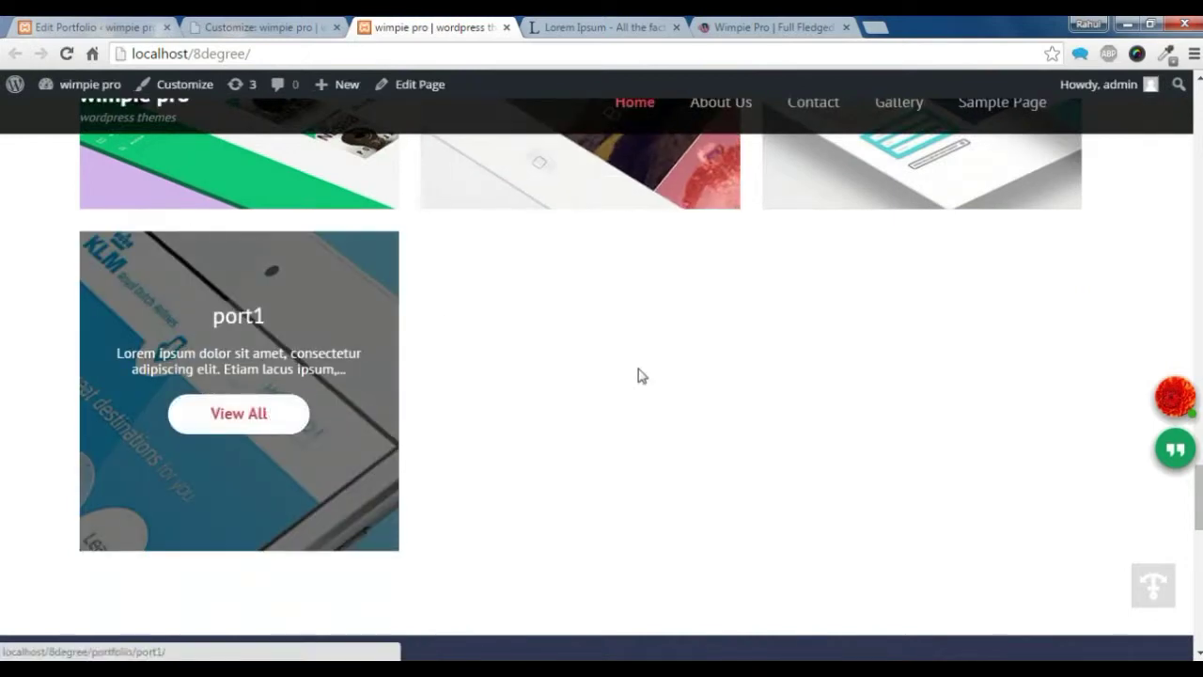
{"action": "scroll", "coordinate": [639, 376], "scroll_direction": "up", "scroll_amount": 2}
{"action": "mouse_move", "coordinate": [564, 348]}
{"action": "scroll", "coordinate": [797, 451], "scroll_direction": "up", "scroll_amount": 3}
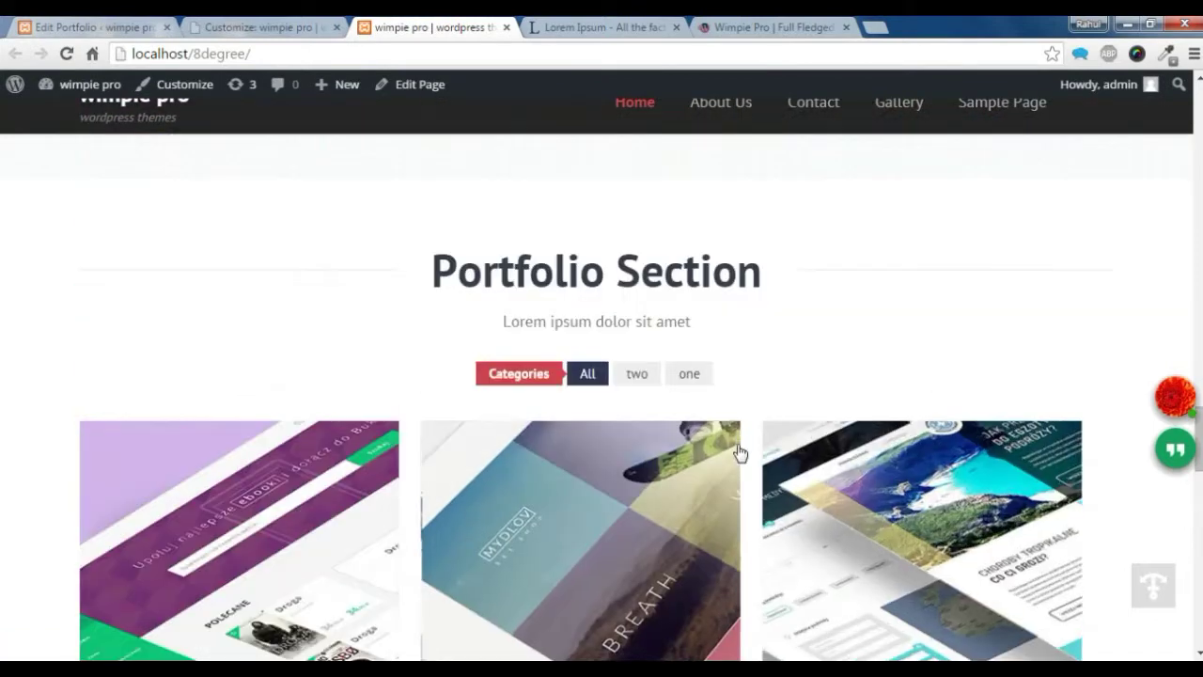
Step: Test the portfolio category filters 'two' and 'one' on the live homepage
{"action": "left_click", "coordinate": [629, 376]}
{"action": "scroll", "coordinate": [328, 424], "scroll_direction": "down", "scroll_amount": 2}
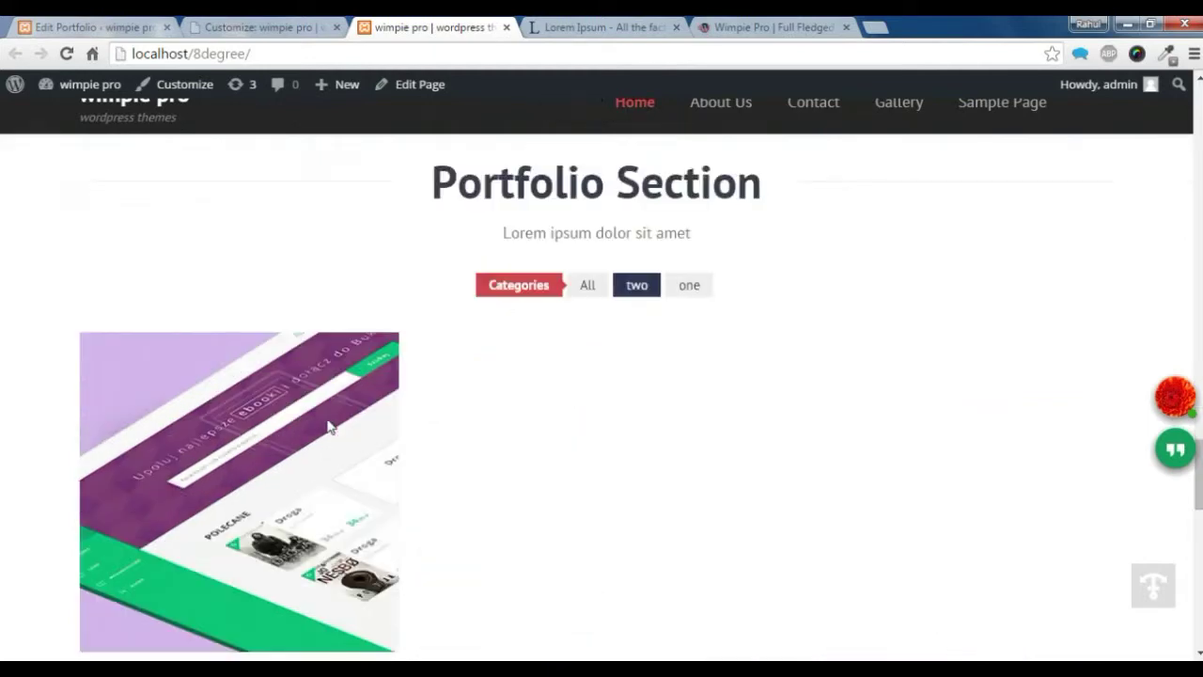
{"action": "mouse_move", "coordinate": [215, 398]}
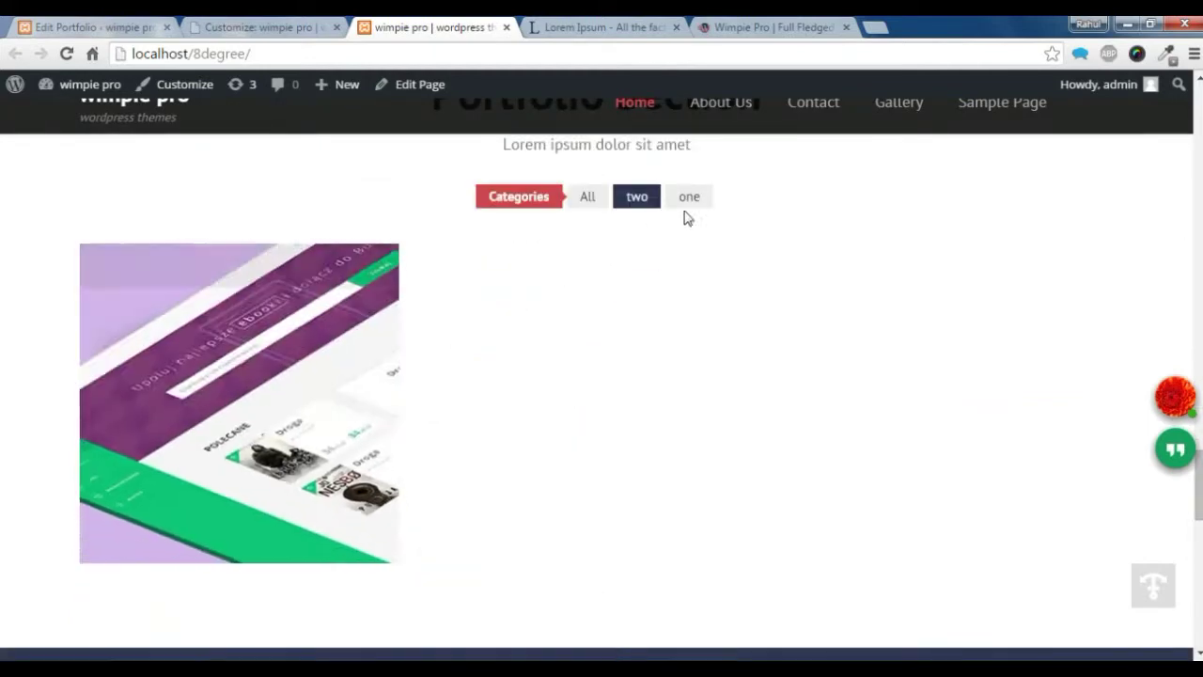
{"action": "left_click", "coordinate": [689, 200]}
{"action": "scroll", "coordinate": [658, 376], "scroll_direction": "up", "scroll_amount": 2}
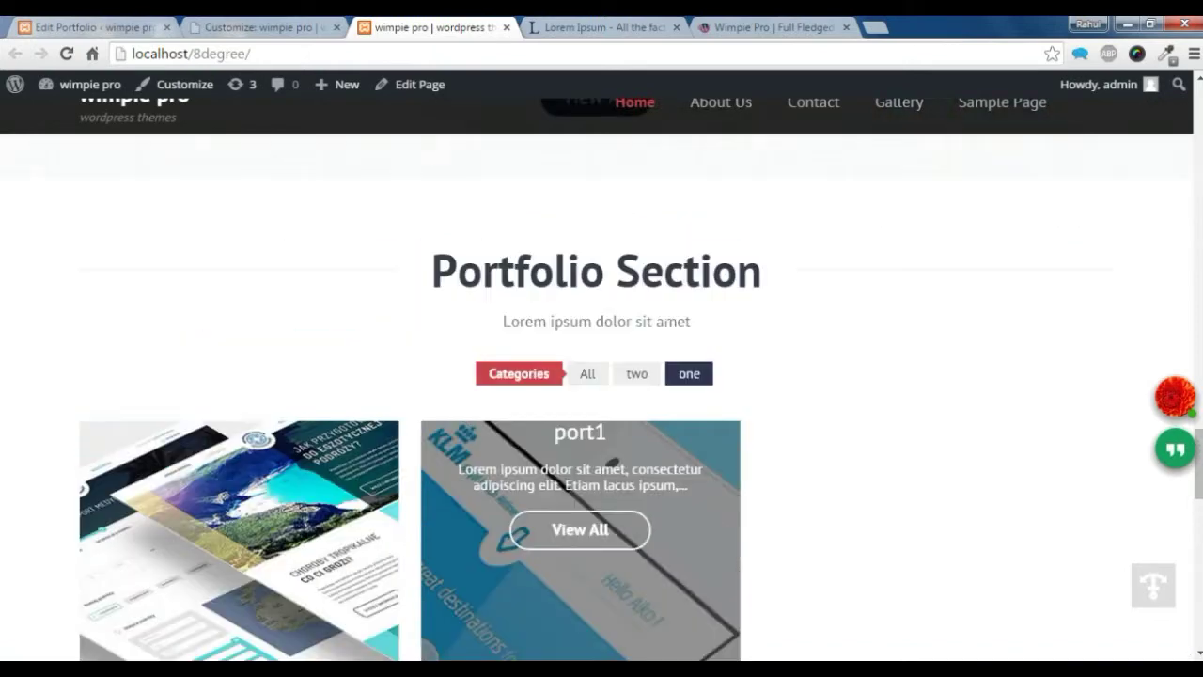
{"action": "scroll", "coordinate": [564, 366], "scroll_direction": "down", "scroll_amount": 2}
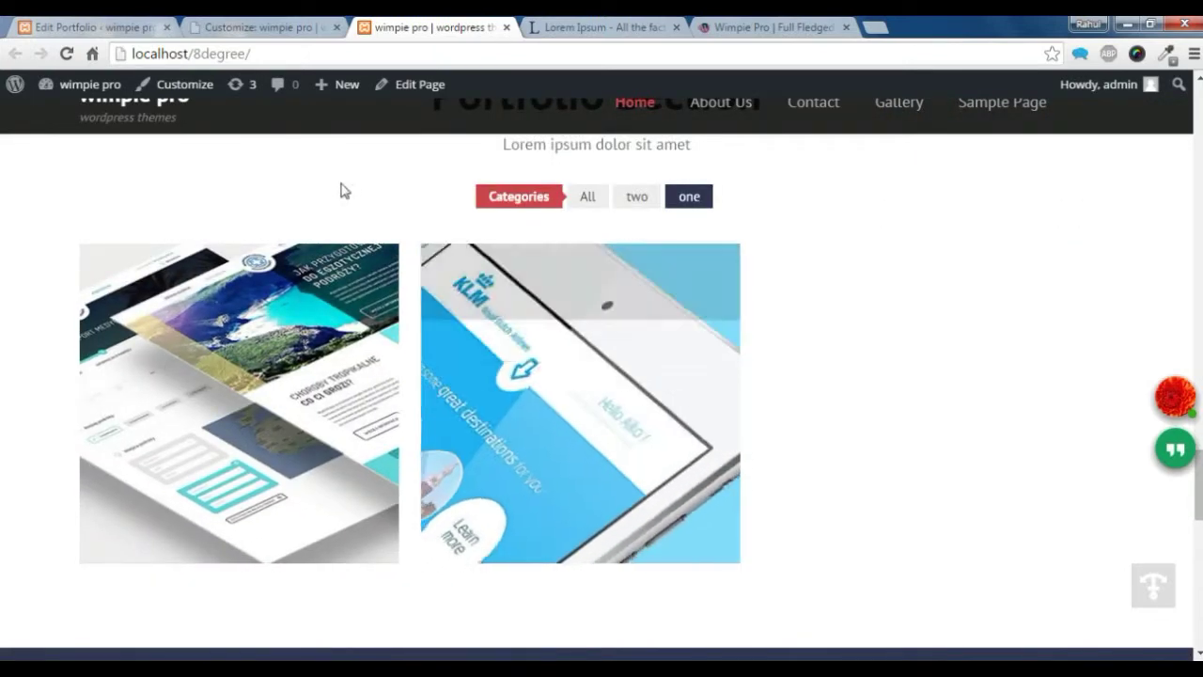
{"action": "left_click", "coordinate": [263, 28]}
Step: Change Number of Character to show from 75 to 50, then open Portfolio Background Color
{"action": "scroll", "coordinate": [148, 252], "scroll_direction": "up", "scroll_amount": 2}
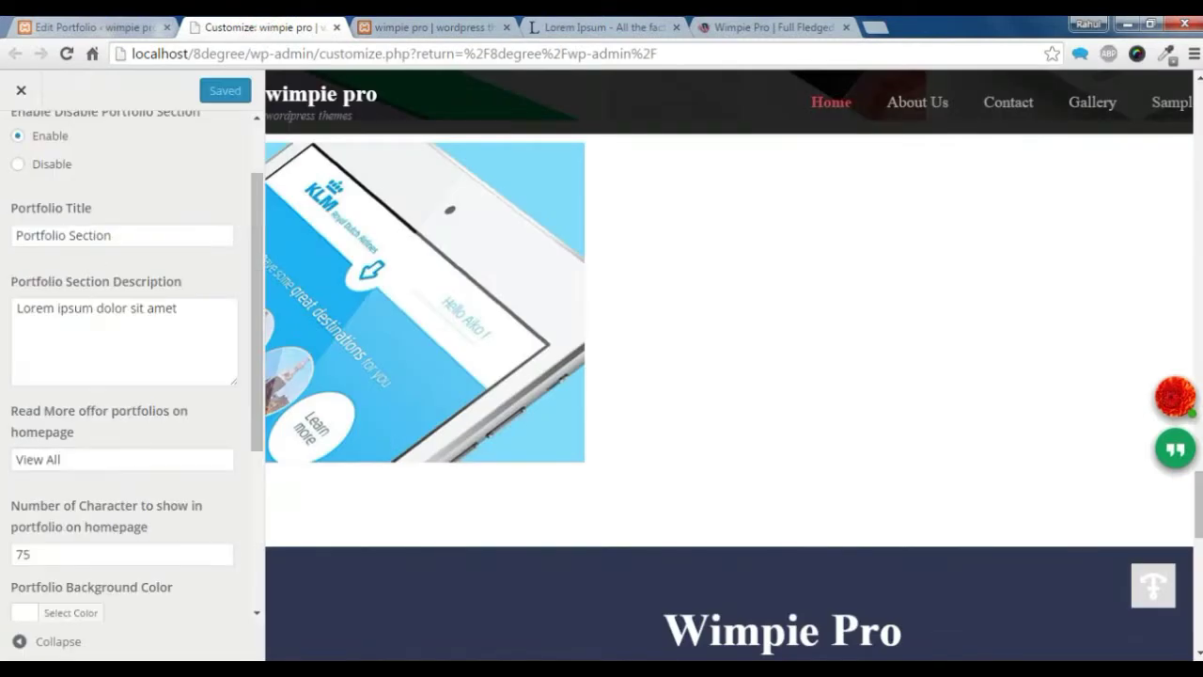
{"action": "scroll", "coordinate": [91, 322], "scroll_direction": "down", "scroll_amount": 1}
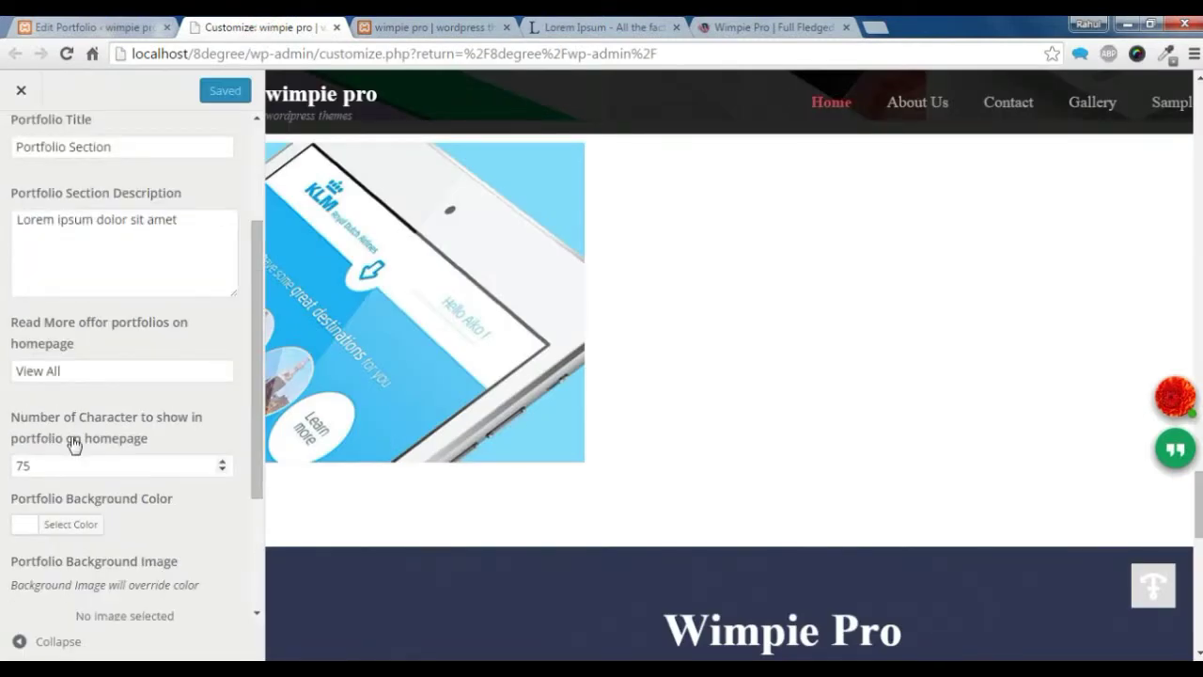
{"action": "left_click_drag", "start_coordinate": [59, 464], "coordinate": [15, 464]}
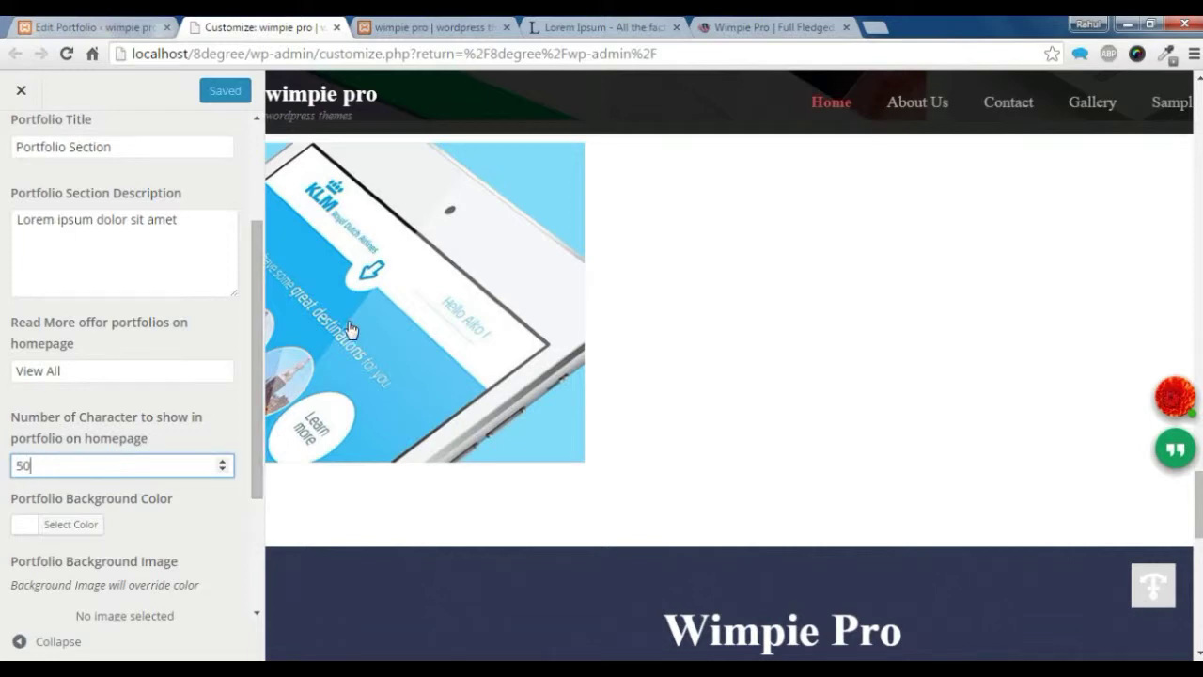
{"action": "mouse_move", "coordinate": [418, 296]}
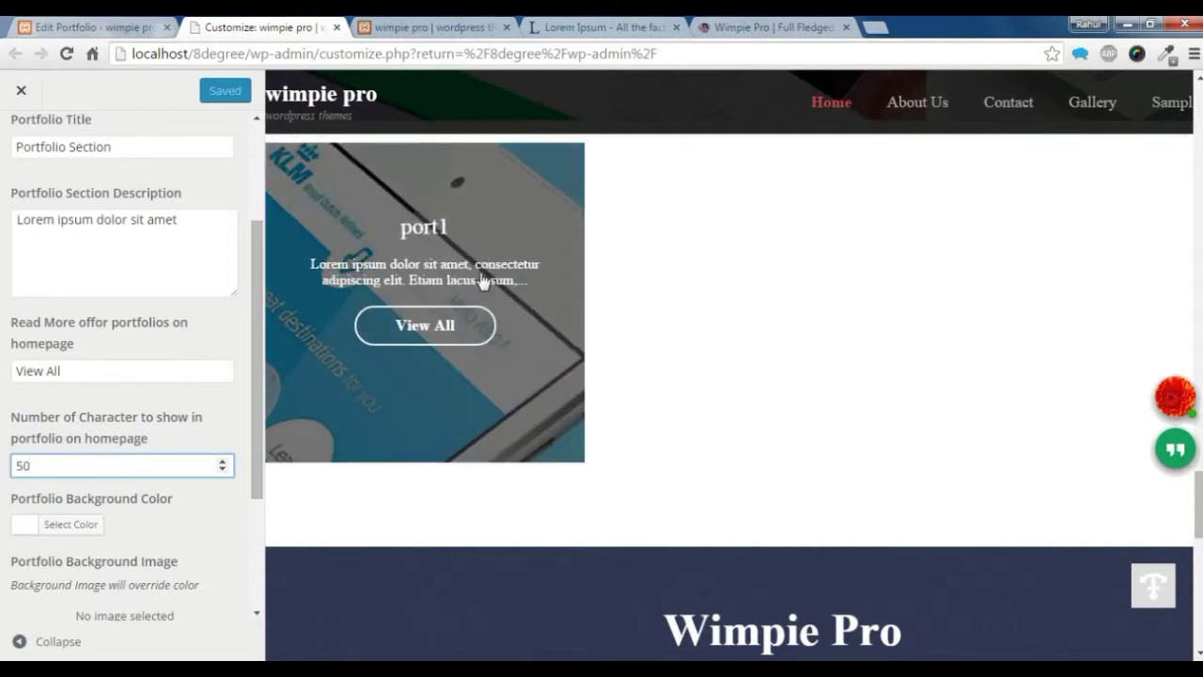
{"action": "scroll", "coordinate": [110, 535], "scroll_direction": "down", "scroll_amount": 1}
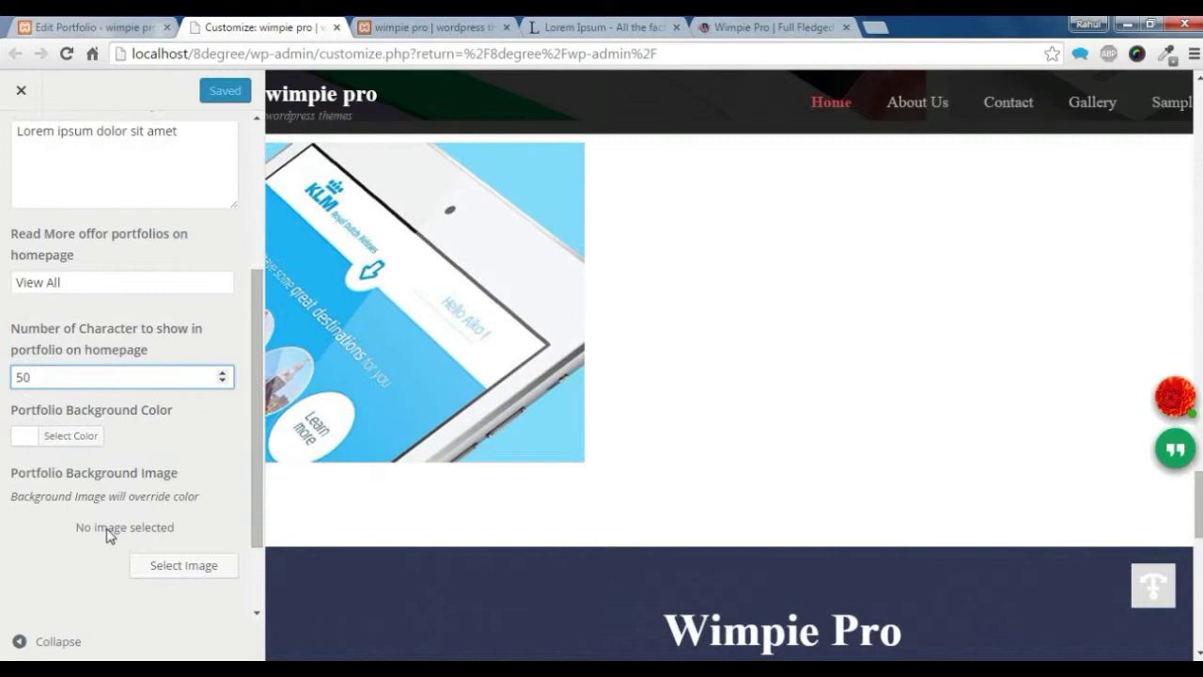
{"action": "left_click", "coordinate": [80, 435]}
Step: Try red #ff2121 as the portfolio background colour, then reset it to default white #ffffff
{"action": "left_click", "coordinate": [218, 504]}
{"action": "scroll", "coordinate": [221, 508], "scroll_direction": "down", "scroll_amount": 3}
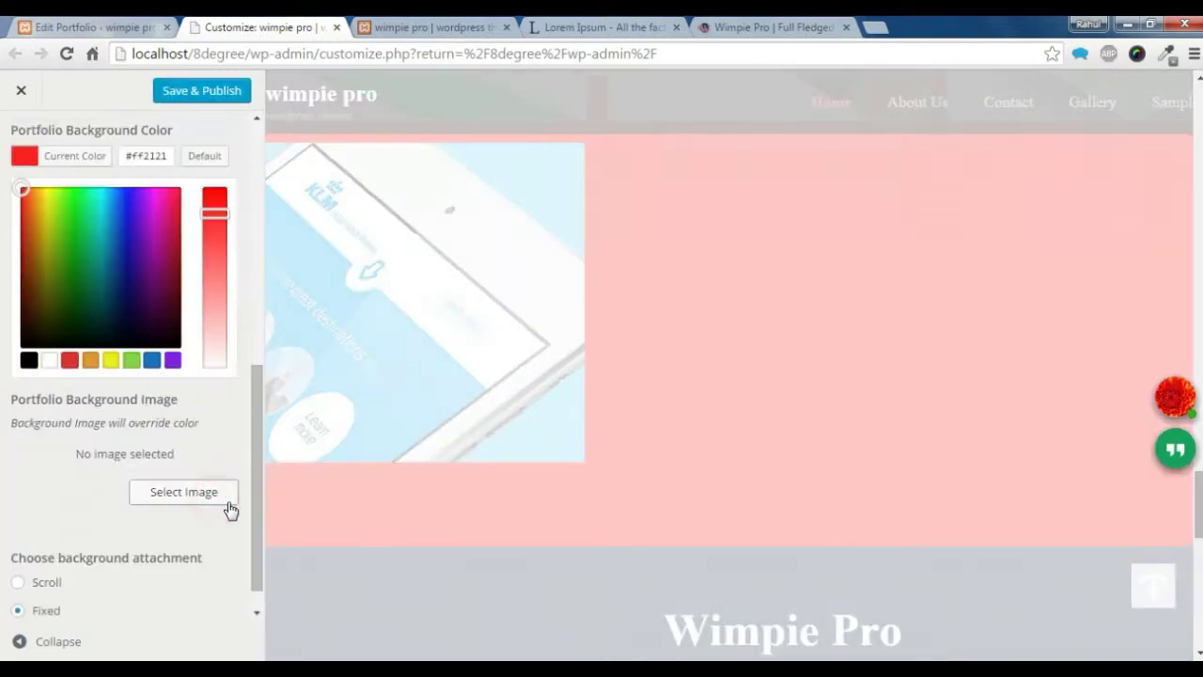
{"action": "left_click", "coordinate": [719, 400]}
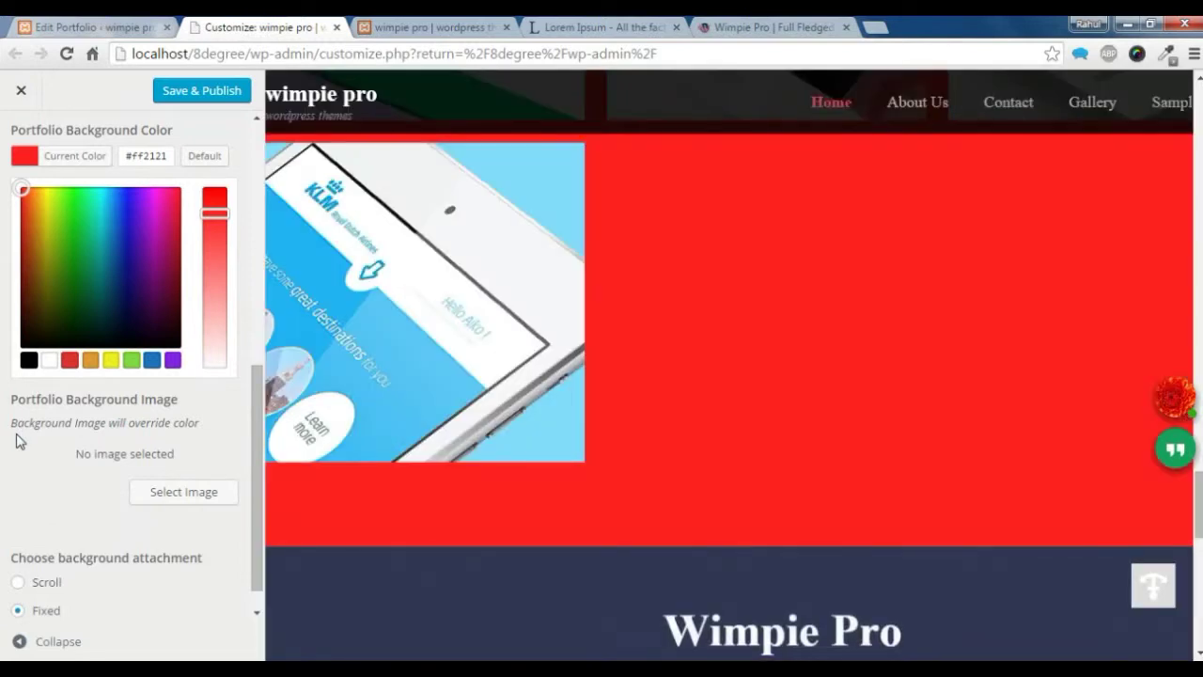
{"action": "left_click", "coordinate": [203, 158]}
{"action": "scroll", "coordinate": [107, 435], "scroll_direction": "up", "scroll_amount": 1}
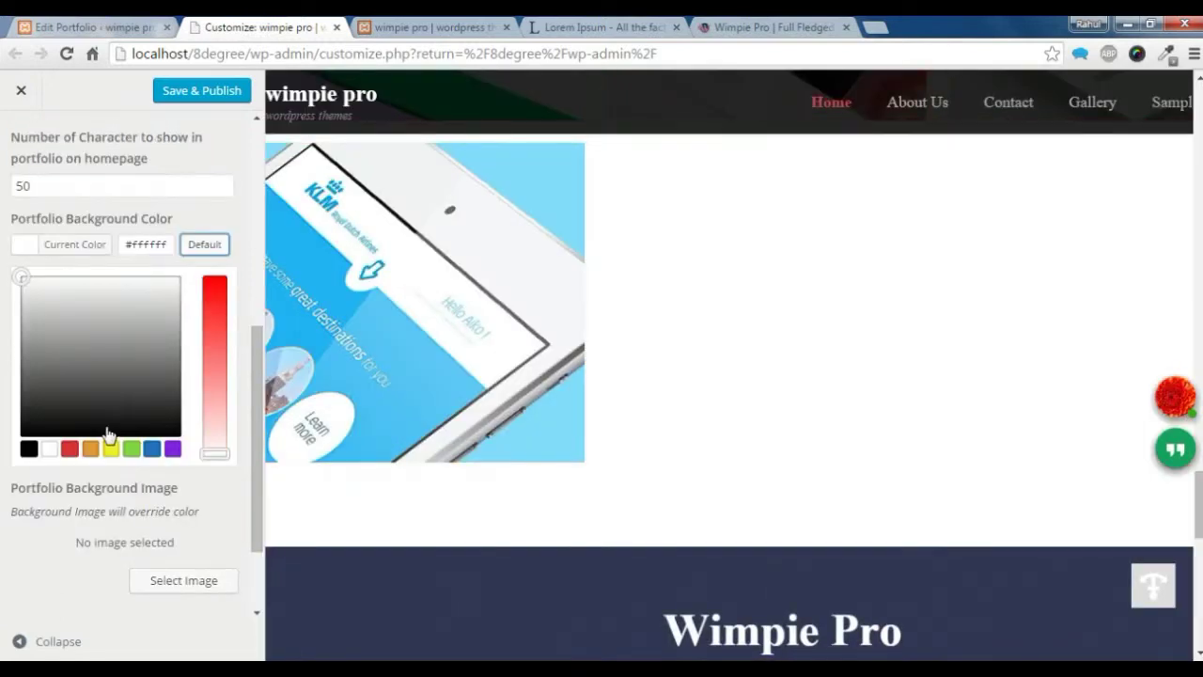
{"action": "scroll", "coordinate": [148, 486], "scroll_direction": "down", "scroll_amount": 1}
{"action": "left_click", "coordinate": [181, 490]}
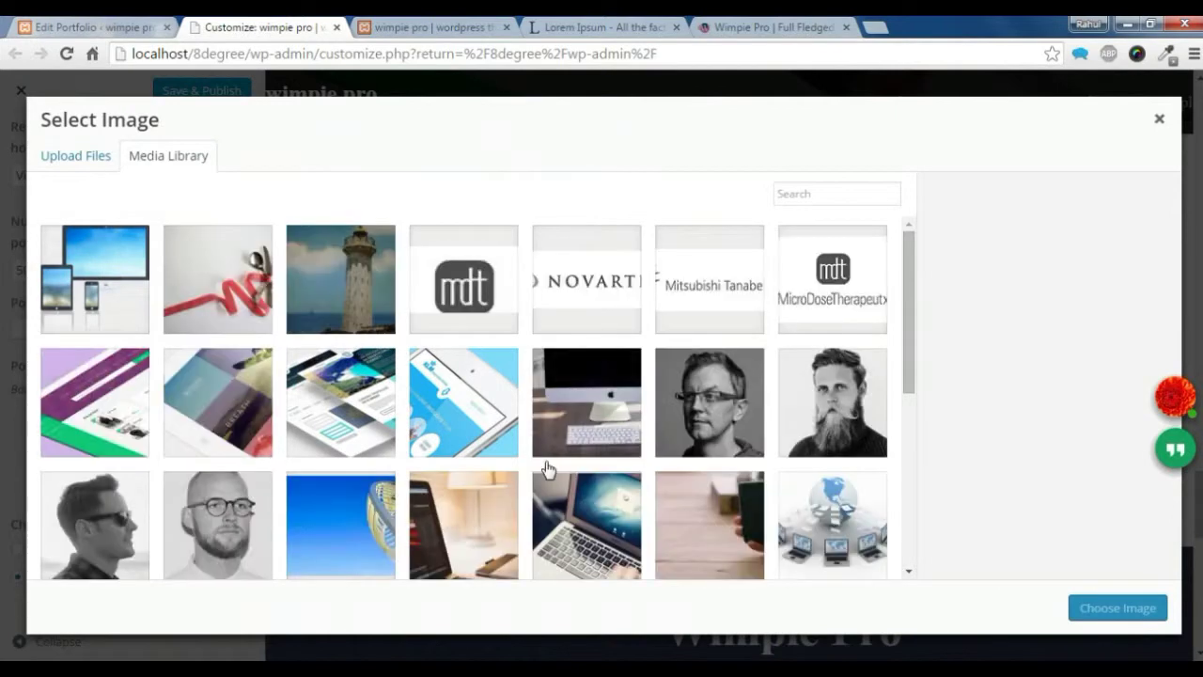
Step: Choose the starry-night tent photo night.jpg as the portfolio background image
{"action": "scroll", "coordinate": [610, 462], "scroll_direction": "down", "scroll_amount": 1}
{"action": "scroll", "coordinate": [611, 462], "scroll_direction": "down", "scroll_amount": 1}
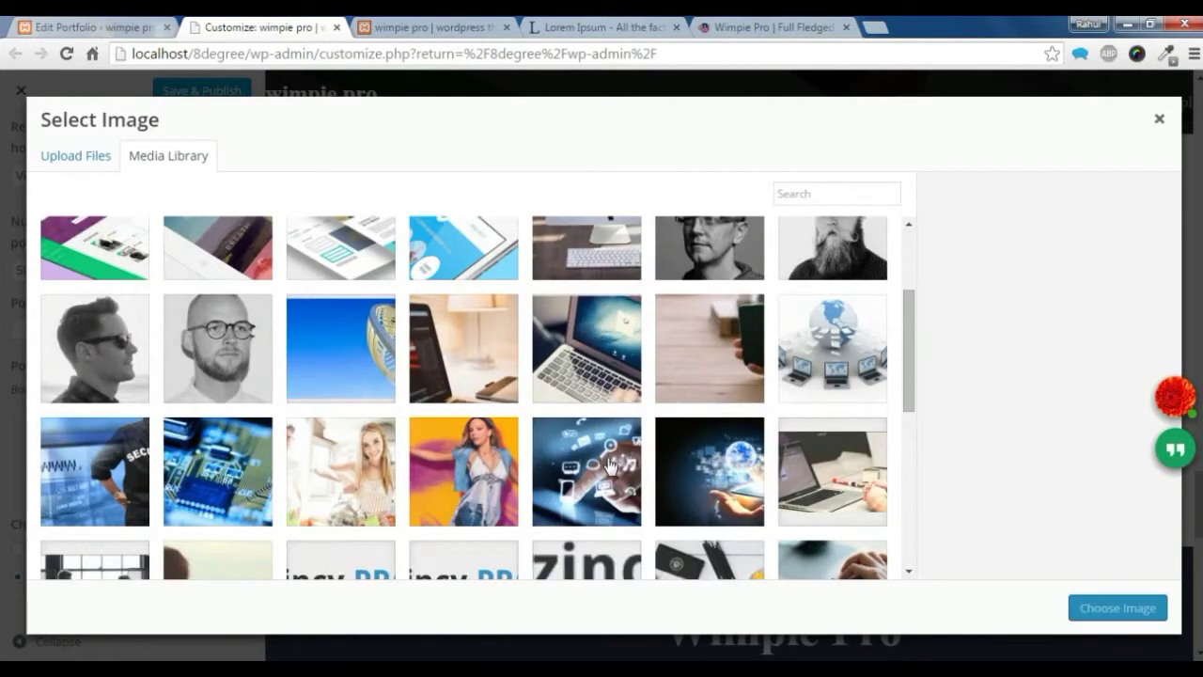
{"action": "scroll", "coordinate": [611, 462], "scroll_direction": "down", "scroll_amount": 1}
{"action": "scroll", "coordinate": [609, 464], "scroll_direction": "down", "scroll_amount": 2}
{"action": "left_click", "coordinate": [474, 473]}
{"action": "left_click", "coordinate": [1116, 608]}
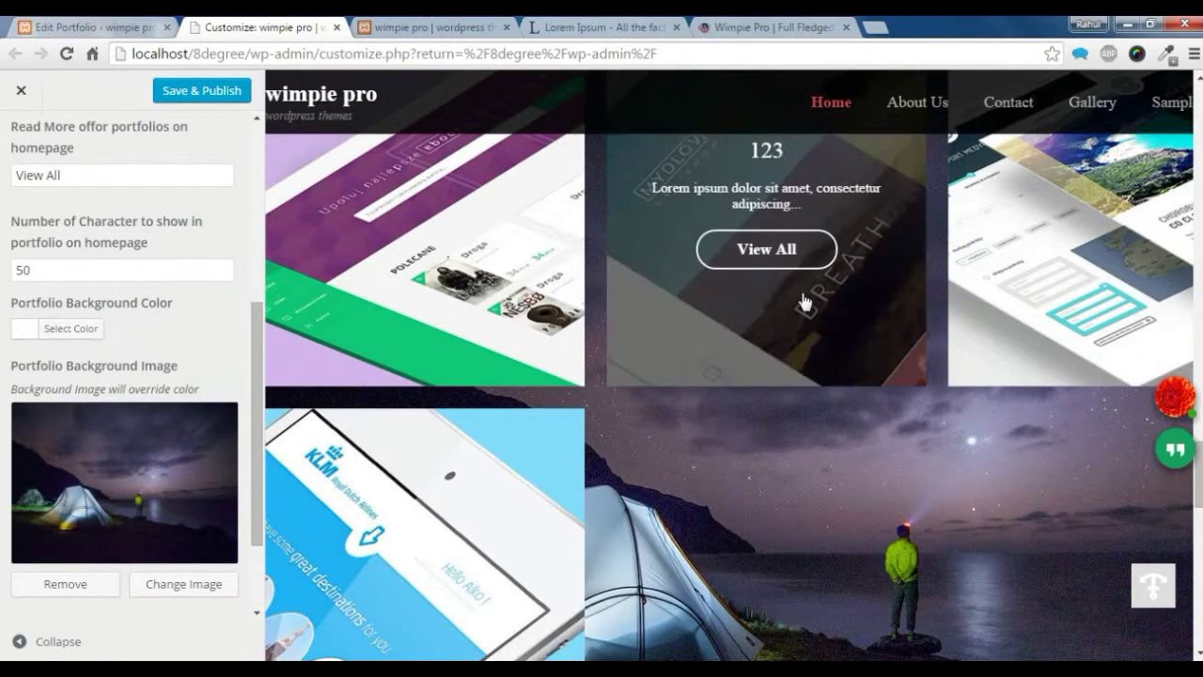
Step: Set the background attachment to Fixed, publish the changes and return to the sections list
{"action": "scroll", "coordinate": [802, 297], "scroll_direction": "down", "scroll_amount": 4}
{"action": "scroll", "coordinate": [720, 340], "scroll_direction": "up", "scroll_amount": 1}
{"action": "scroll", "coordinate": [720, 343], "scroll_direction": "up", "scroll_amount": 1}
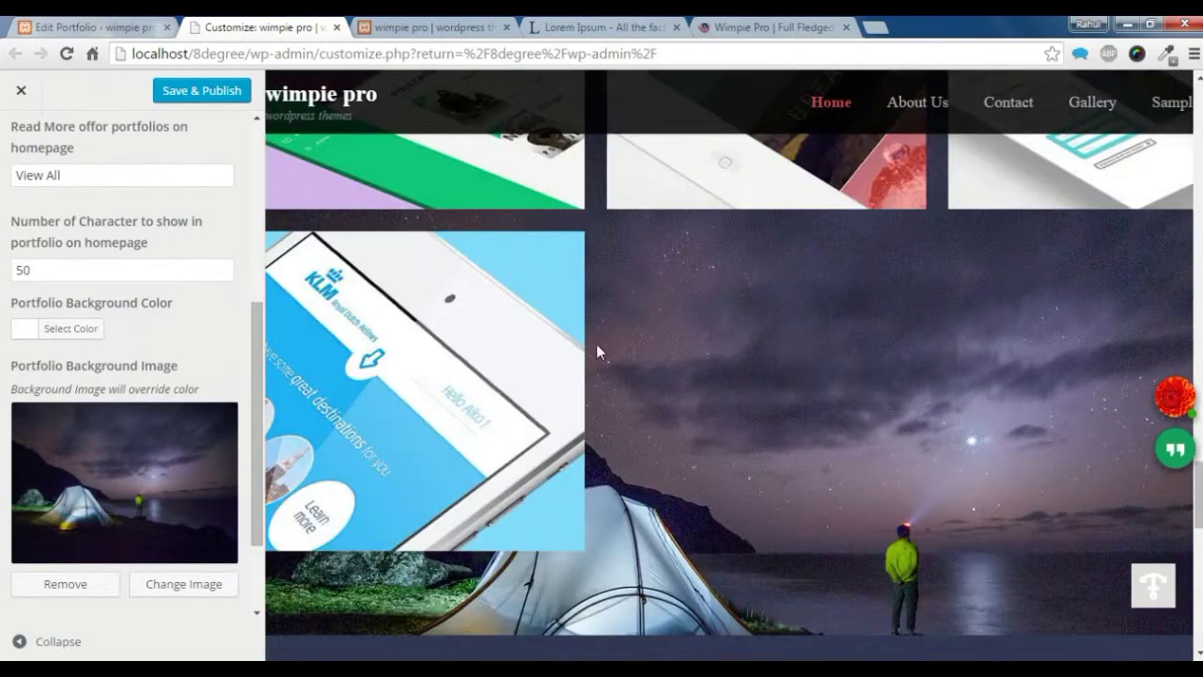
{"action": "scroll", "coordinate": [28, 453], "scroll_direction": "down", "scroll_amount": 2}
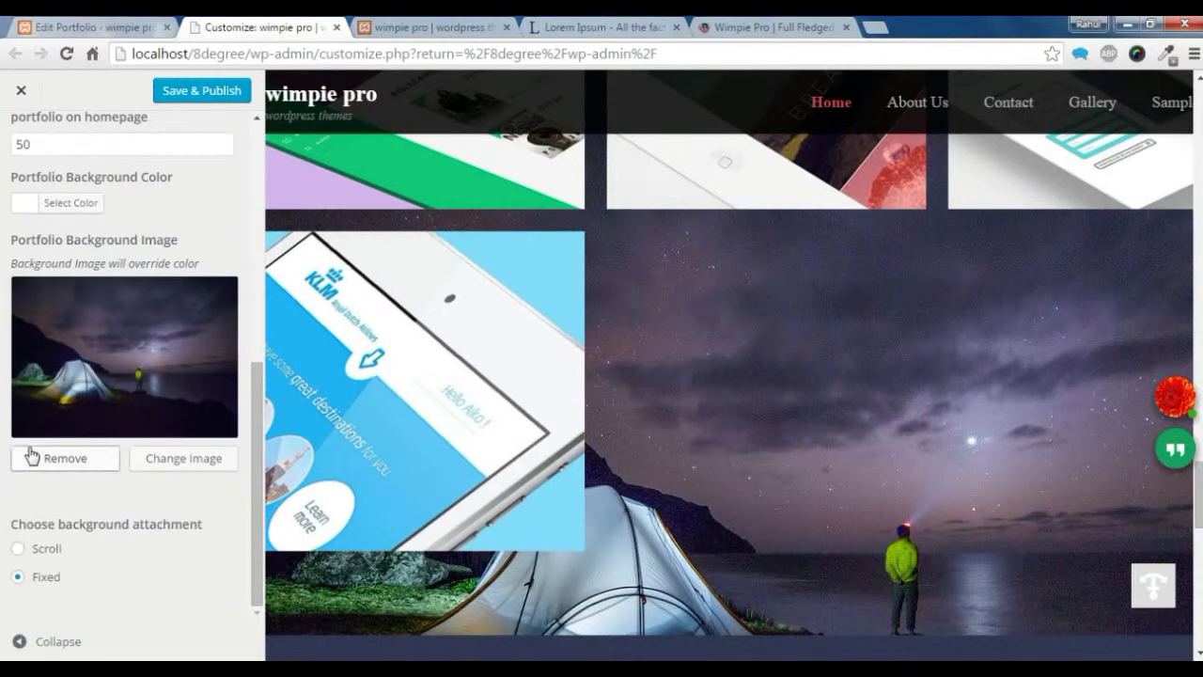
{"action": "left_click", "coordinate": [20, 549]}
{"action": "scroll", "coordinate": [887, 368], "scroll_direction": "down", "scroll_amount": 3}
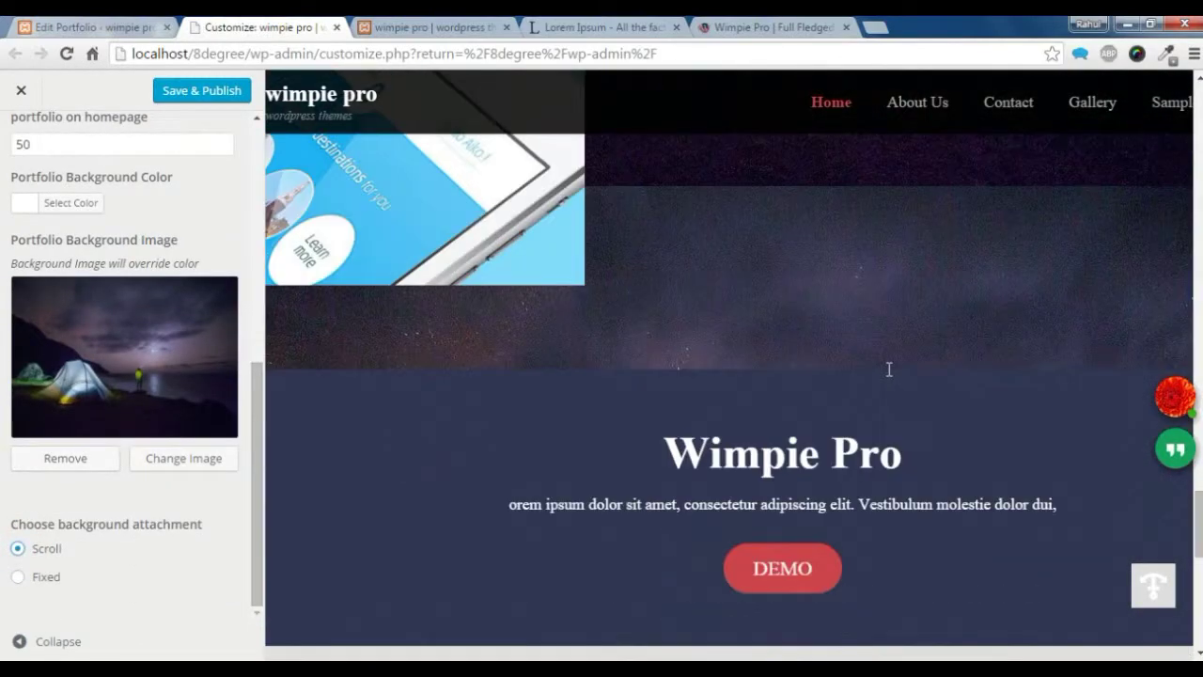
{"action": "left_click", "coordinate": [45, 579]}
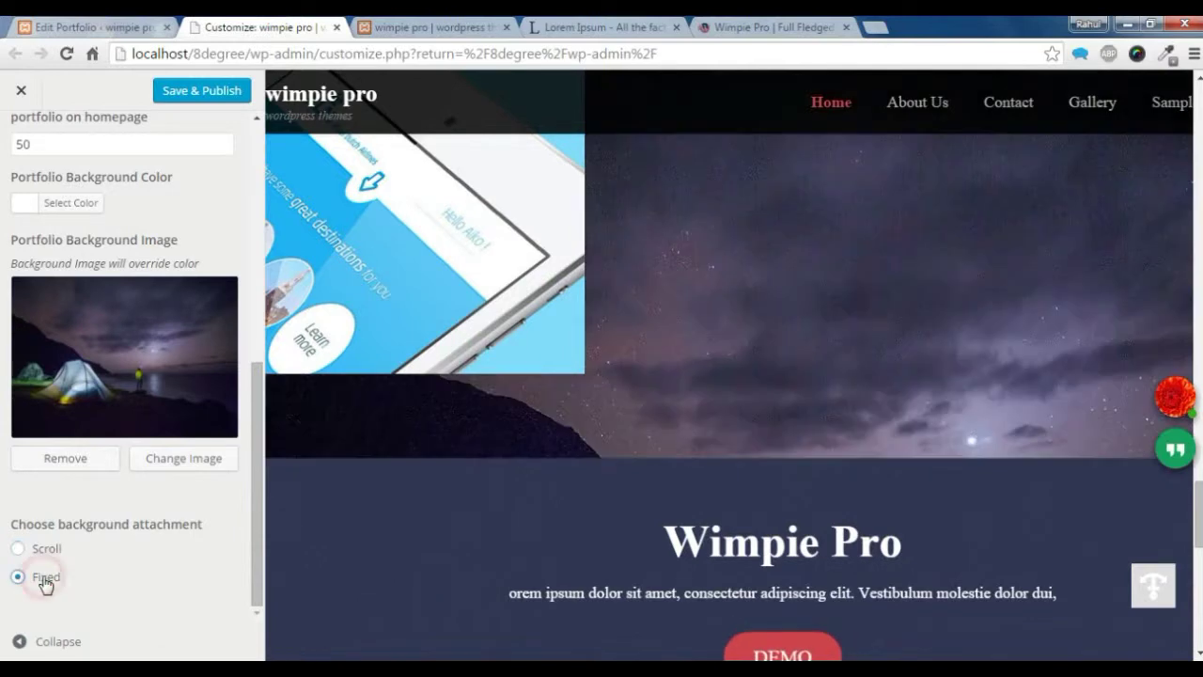
{"action": "scroll", "coordinate": [150, 555], "scroll_direction": "up", "scroll_amount": 3}
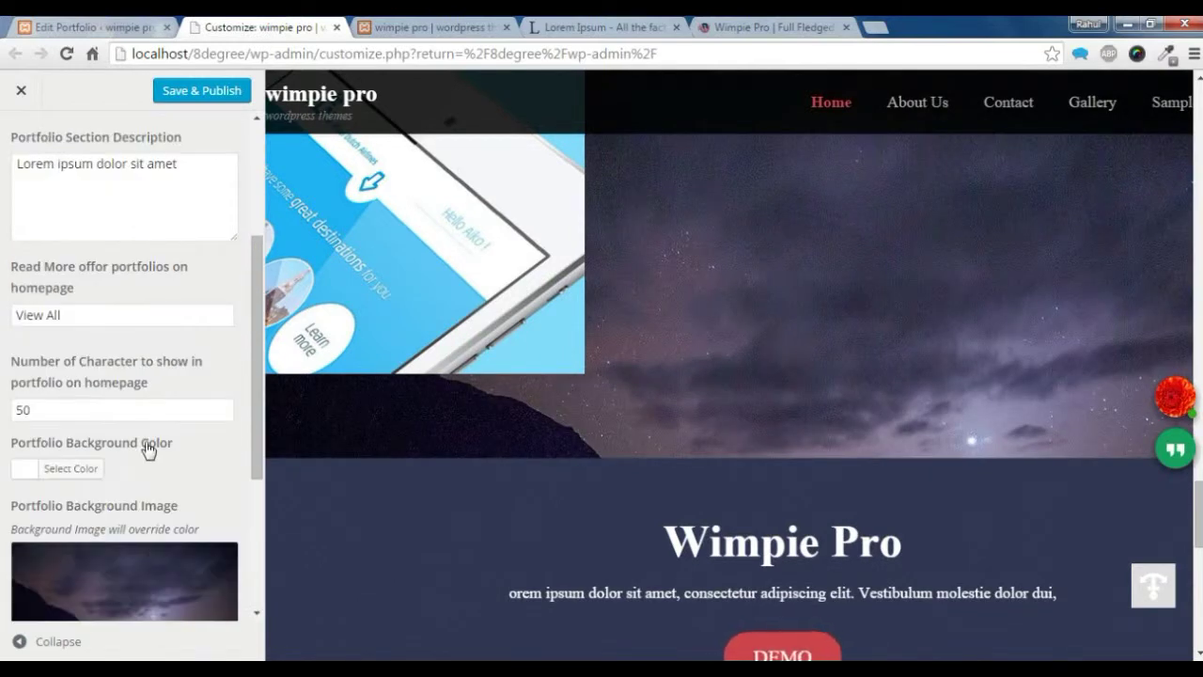
{"action": "scroll", "coordinate": [141, 376], "scroll_direction": "up", "scroll_amount": 3}
{"action": "left_click", "coordinate": [188, 98]}
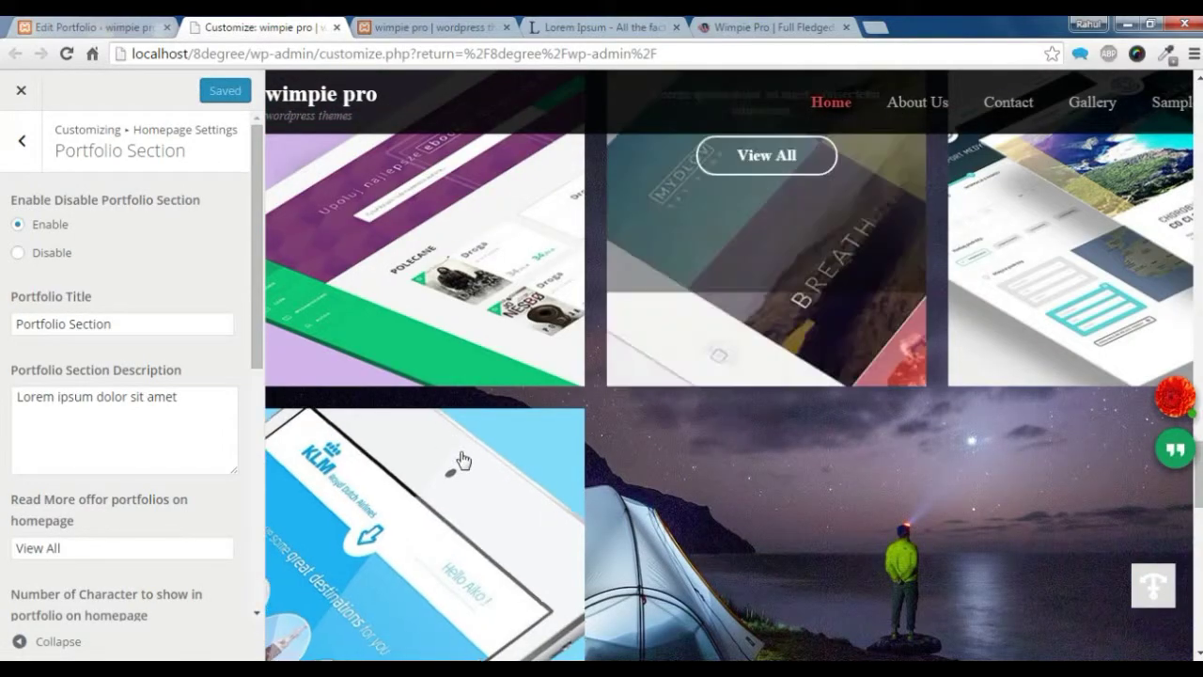
{"action": "left_click", "coordinate": [20, 149]}
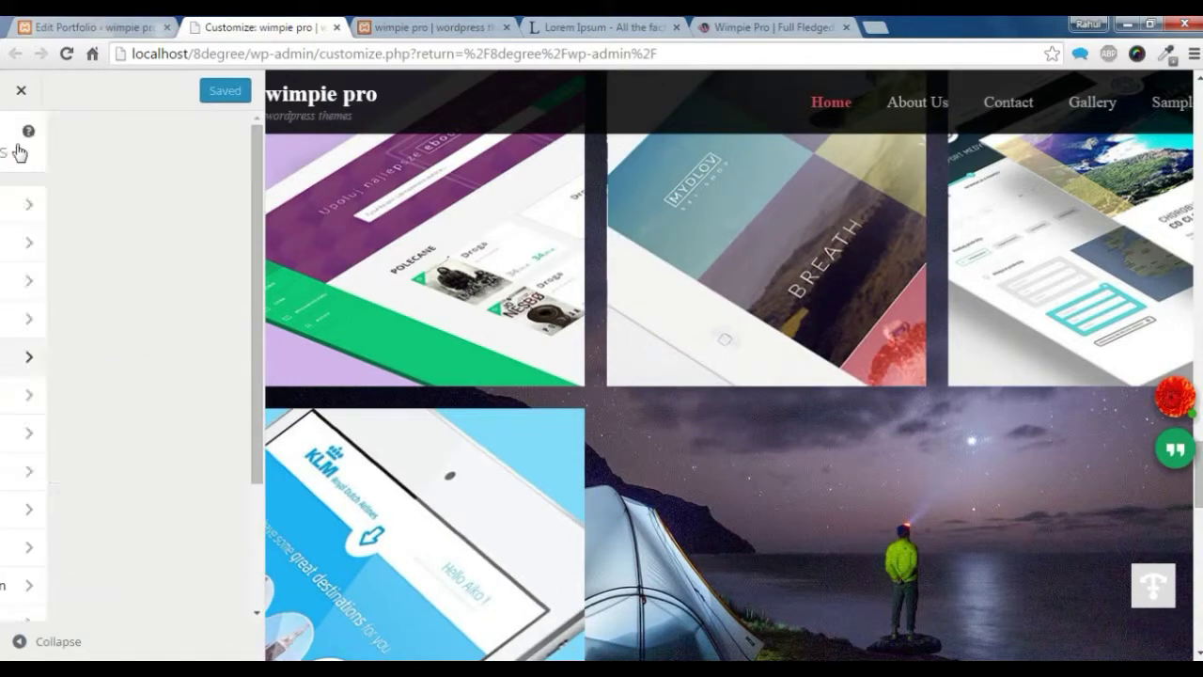
Step: In the Call To Action section, append 'Pro' to the title to make it 'wimpie Pro'
{"action": "scroll", "coordinate": [703, 411], "scroll_direction": "down", "scroll_amount": 2}
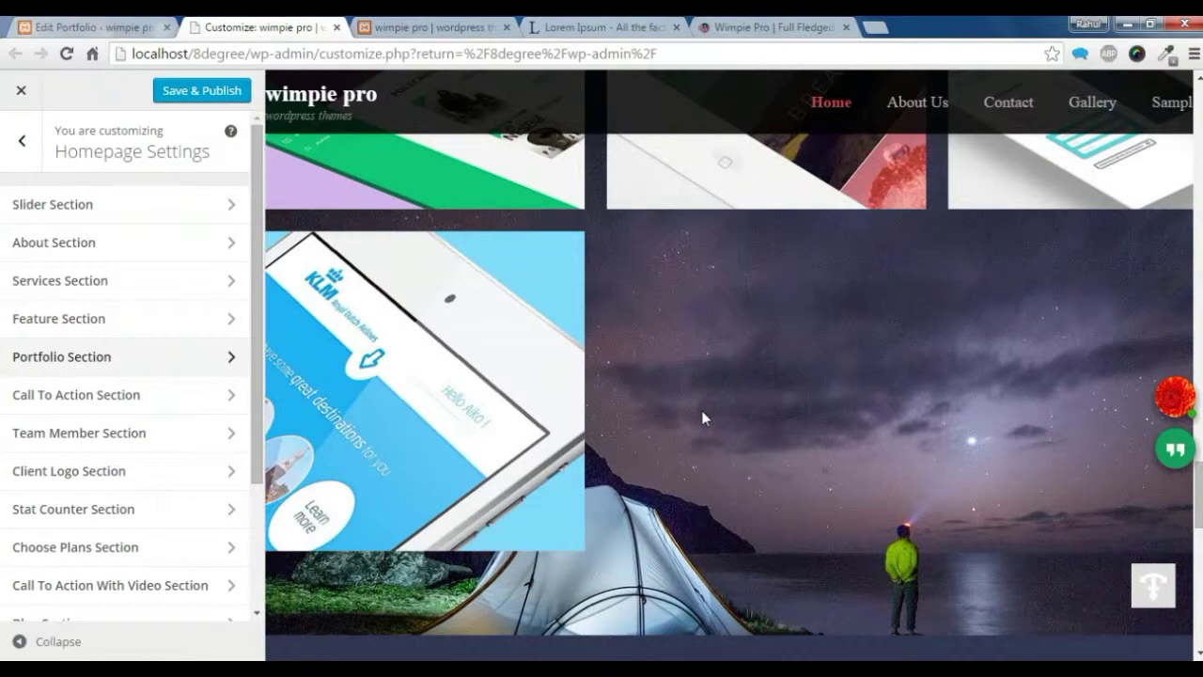
{"action": "scroll", "coordinate": [703, 417], "scroll_direction": "down", "scroll_amount": 5}
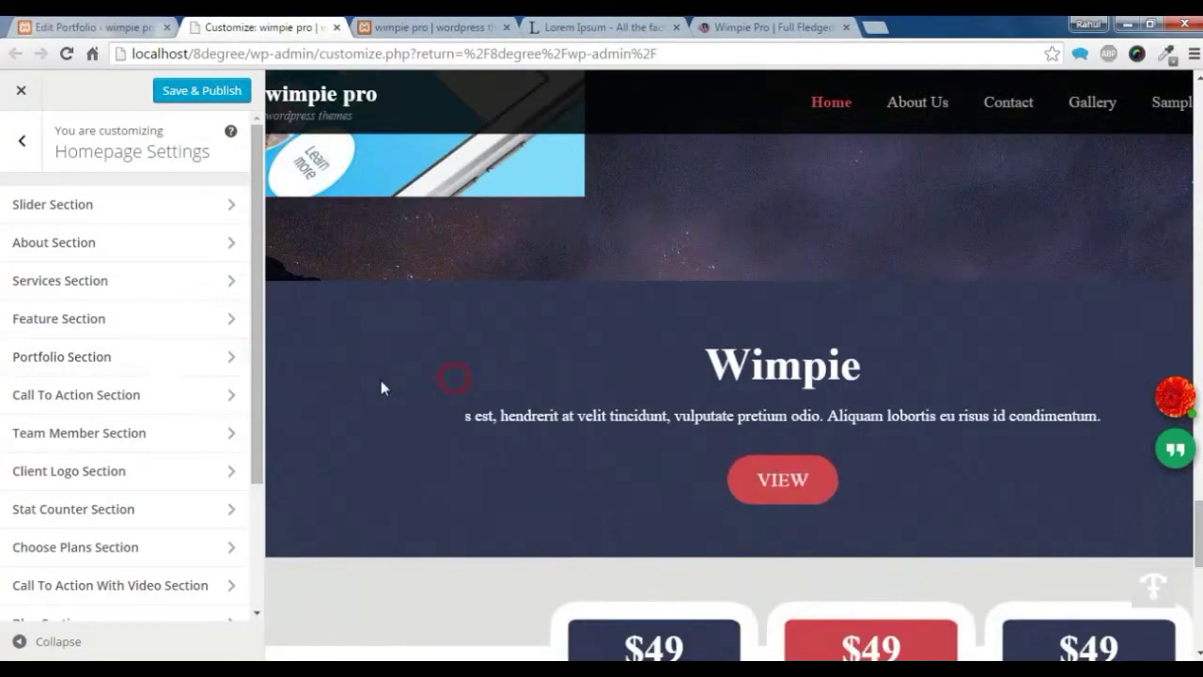
{"action": "left_click", "coordinate": [112, 400]}
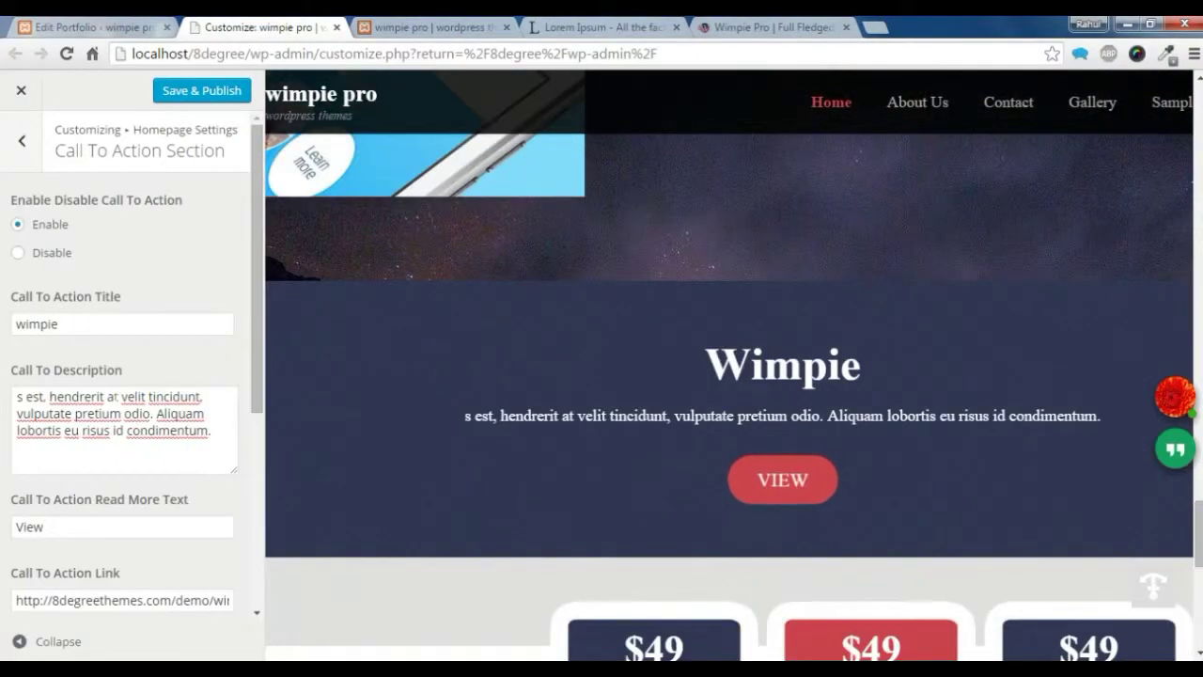
{"action": "left_click", "coordinate": [51, 229]}
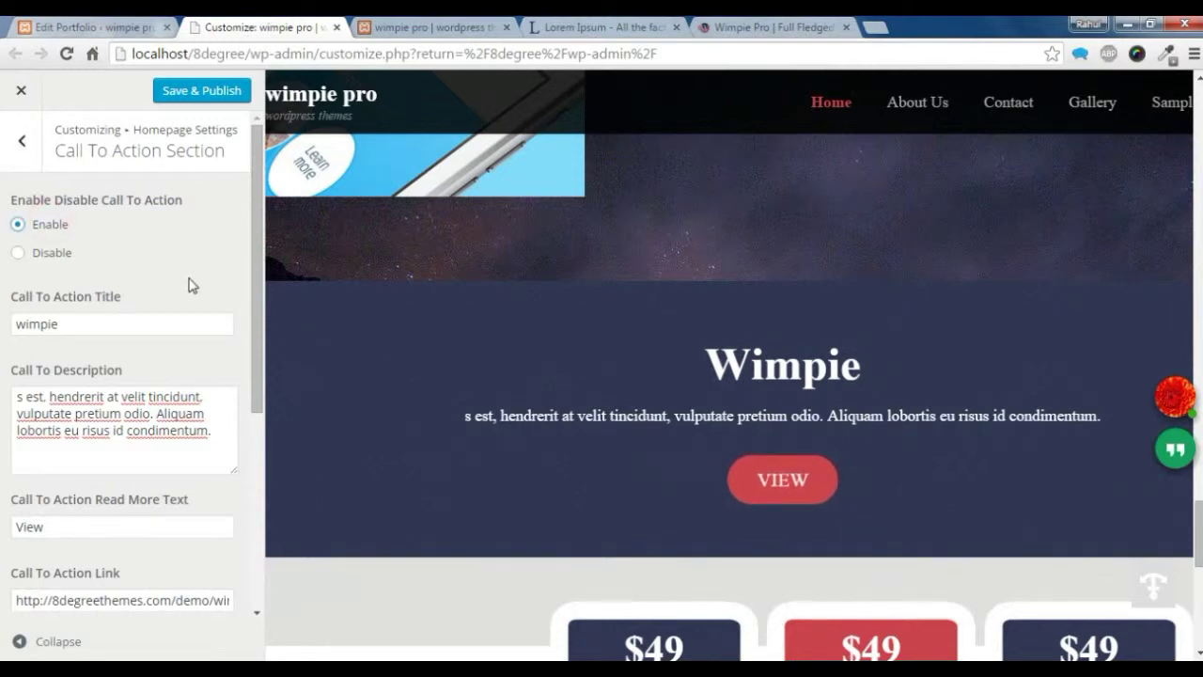
{"action": "left_click", "coordinate": [90, 328]}
{"action": "type", "text": "Pro"}
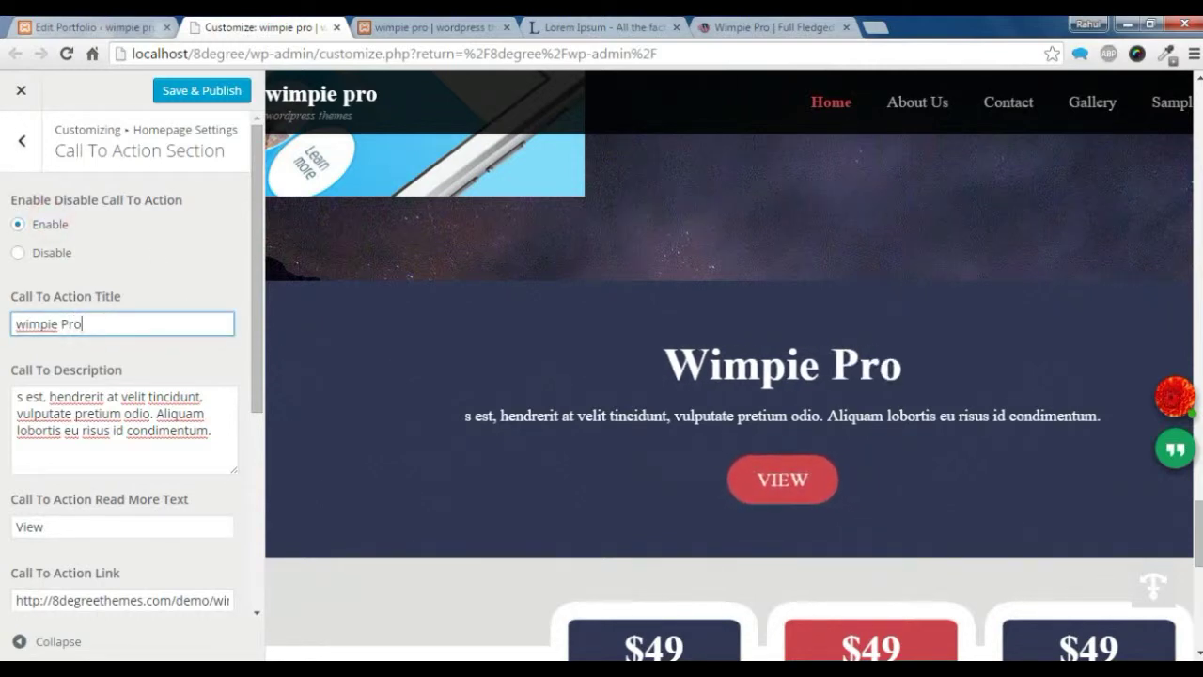
Step: Replace the button's read-more text 'View' with 'Demo', leaving the link unchanged
{"action": "left_click_drag", "start_coordinate": [213, 431], "coordinate": [31, 397]}
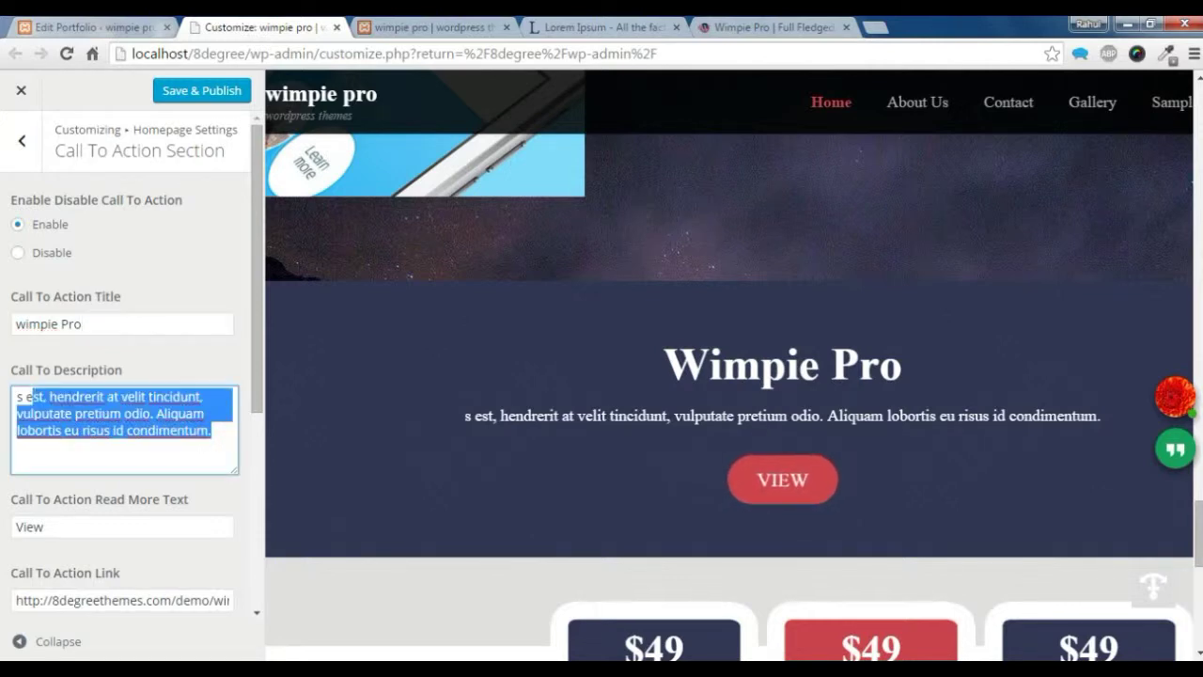
{"action": "left_click", "coordinate": [81, 525]}
{"action": "left_click_drag", "start_coordinate": [56, 526], "coordinate": [2, 531]}
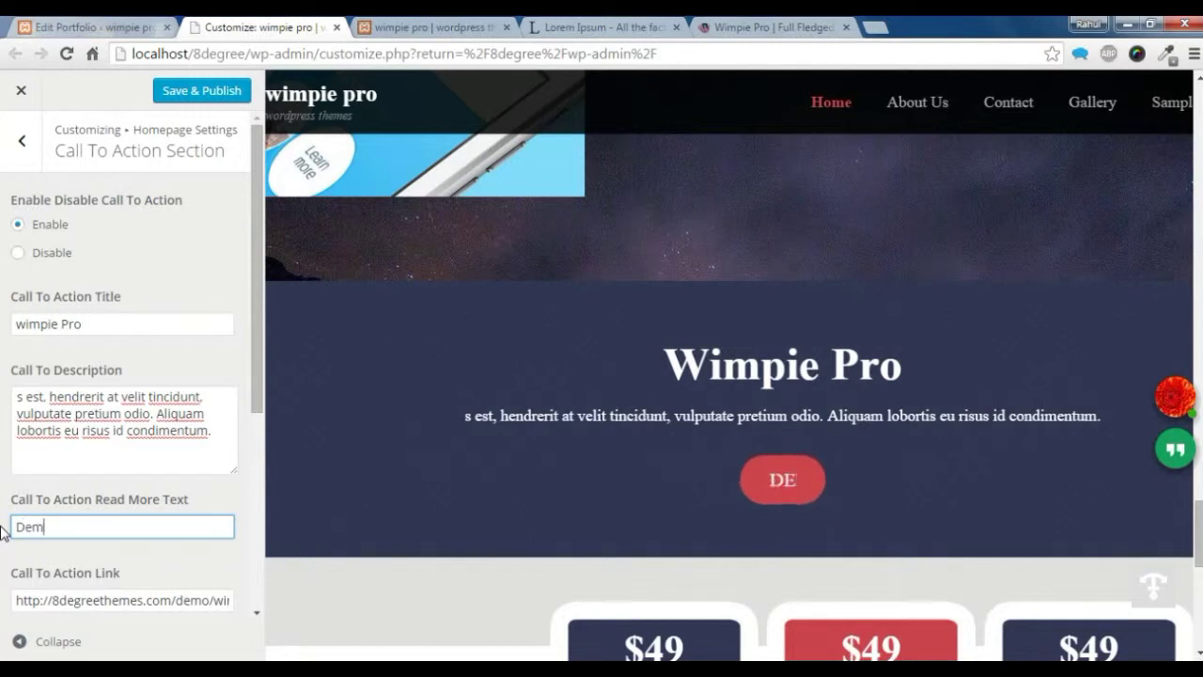
{"action": "scroll", "coordinate": [103, 534], "scroll_direction": "down", "scroll_amount": 2}
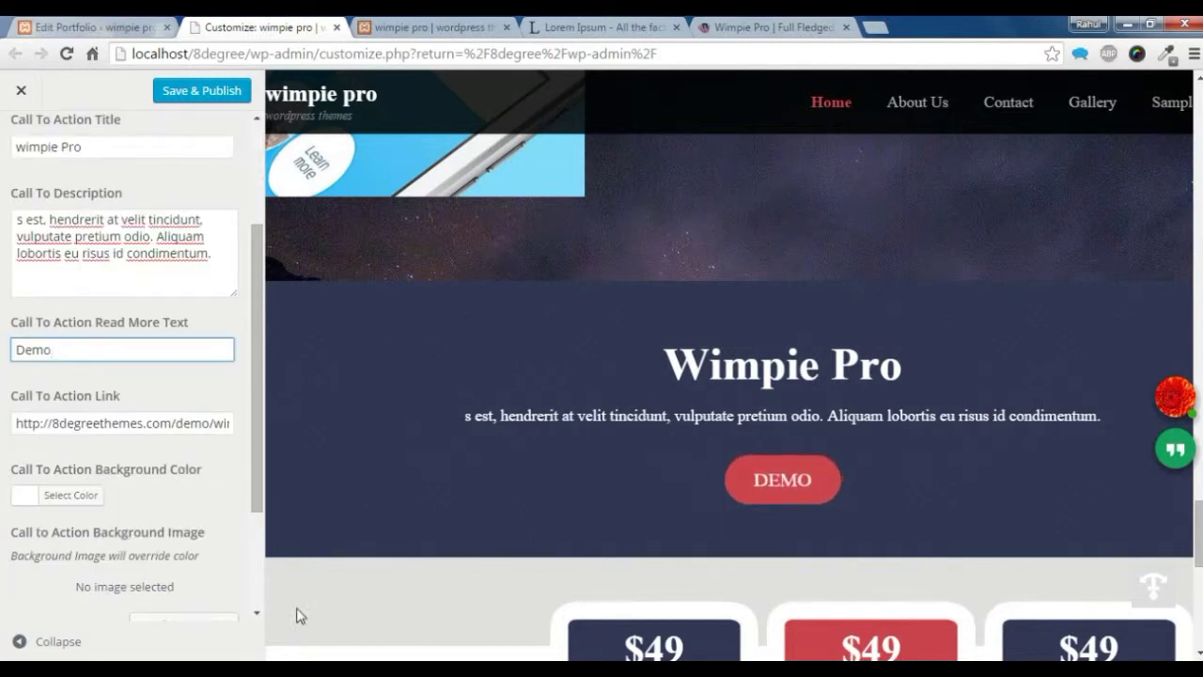
{"action": "left_click", "coordinate": [103, 422]}
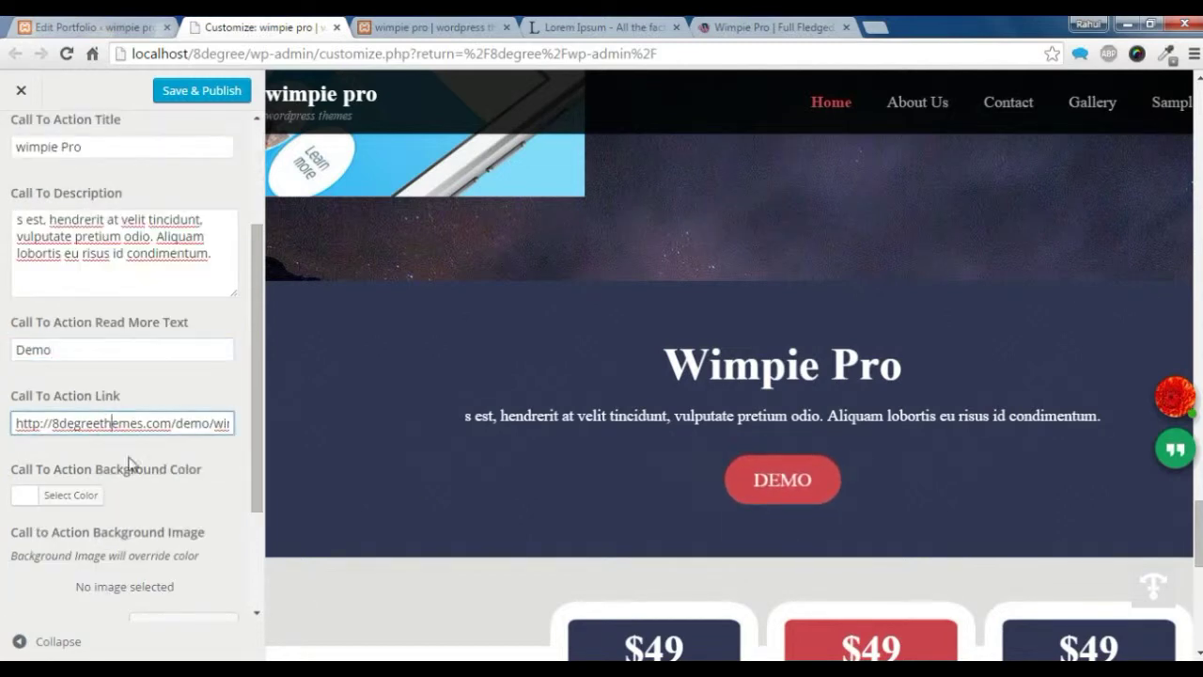
{"action": "scroll", "coordinate": [192, 483], "scroll_direction": "down", "scroll_amount": 1}
{"action": "left_click", "coordinate": [150, 419]}
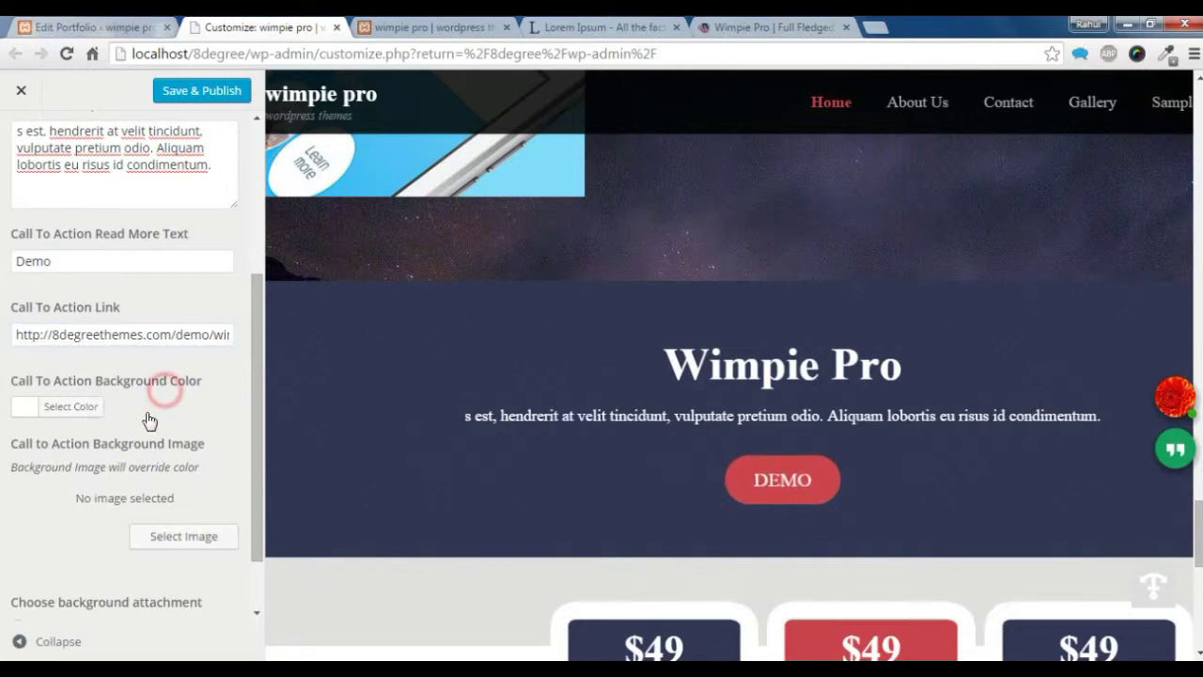
{"action": "scroll", "coordinate": [164, 461], "scroll_direction": "down", "scroll_amount": 1}
Step: Set the beach photo of a woman as the Call To Action background image
{"action": "left_click", "coordinate": [180, 468]}
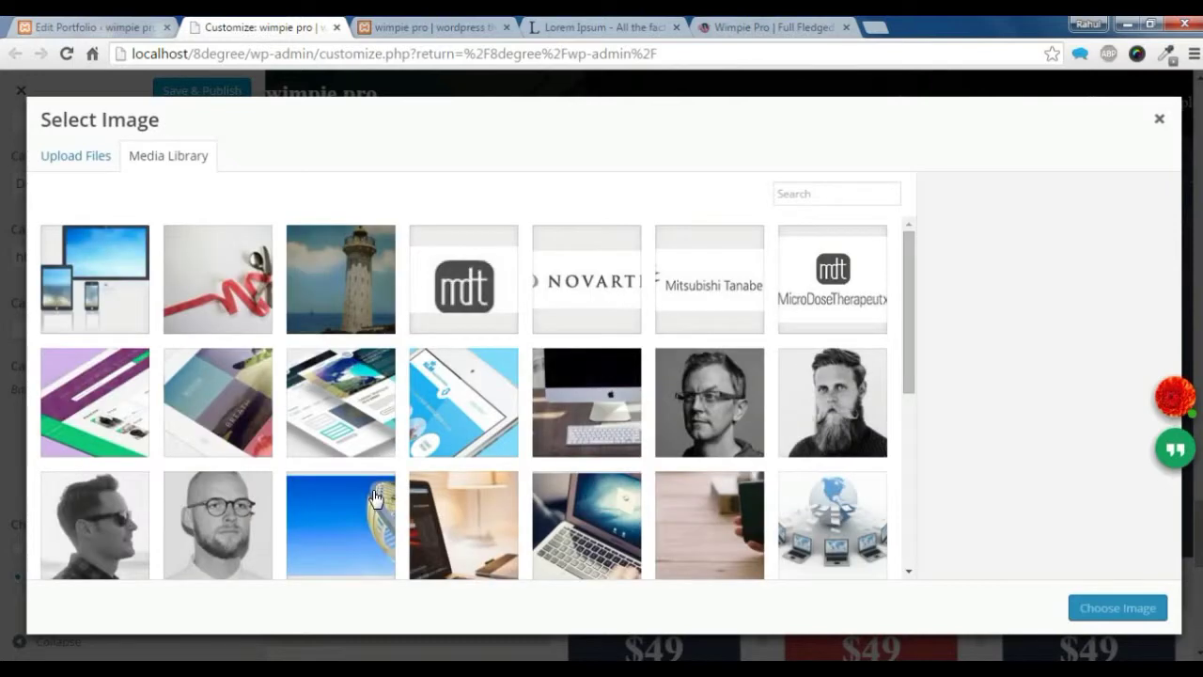
{"action": "scroll", "coordinate": [293, 493], "scroll_direction": "down", "scroll_amount": 2}
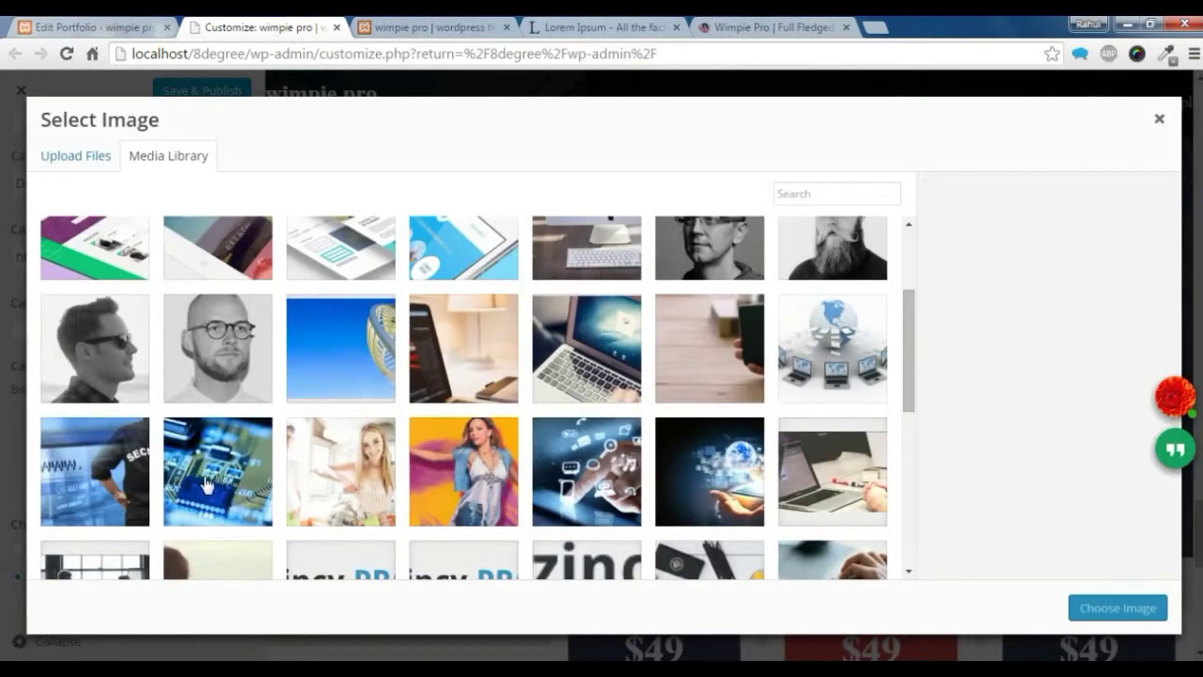
{"action": "scroll", "coordinate": [314, 448], "scroll_direction": "down", "scroll_amount": 3}
{"action": "left_click", "coordinate": [217, 353]}
{"action": "left_click", "coordinate": [1088, 613]}
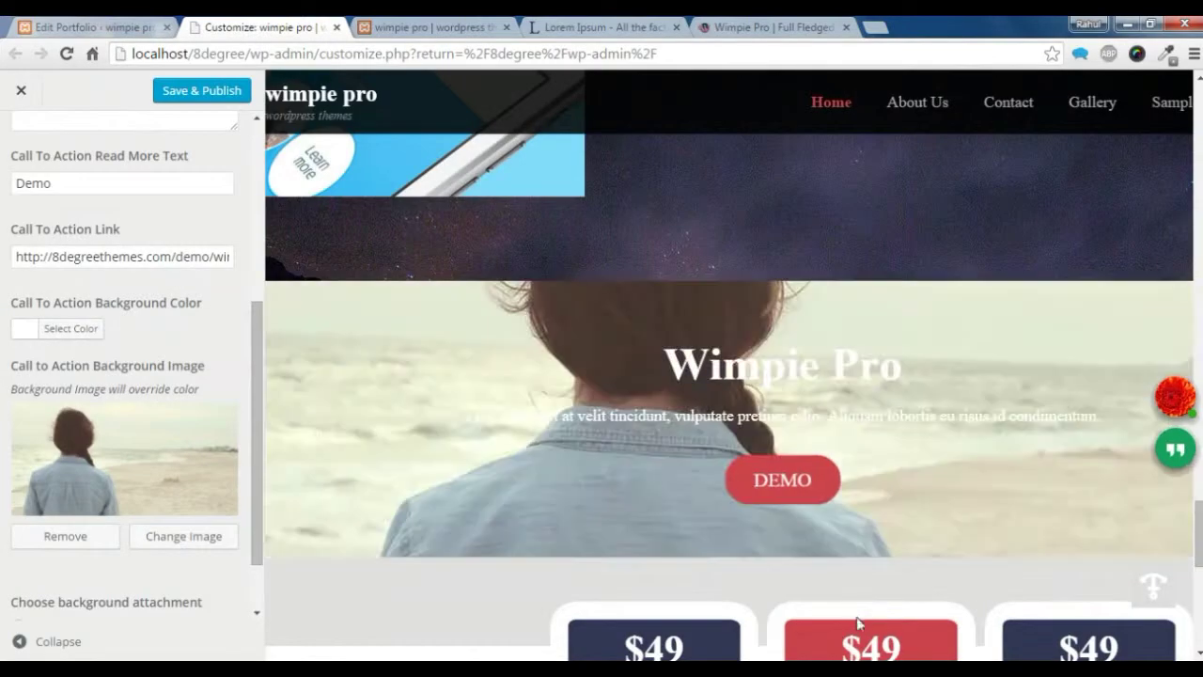
Step: Save and publish the customizer changes
{"action": "scroll", "coordinate": [564, 423], "scroll_direction": "down", "scroll_amount": 1}
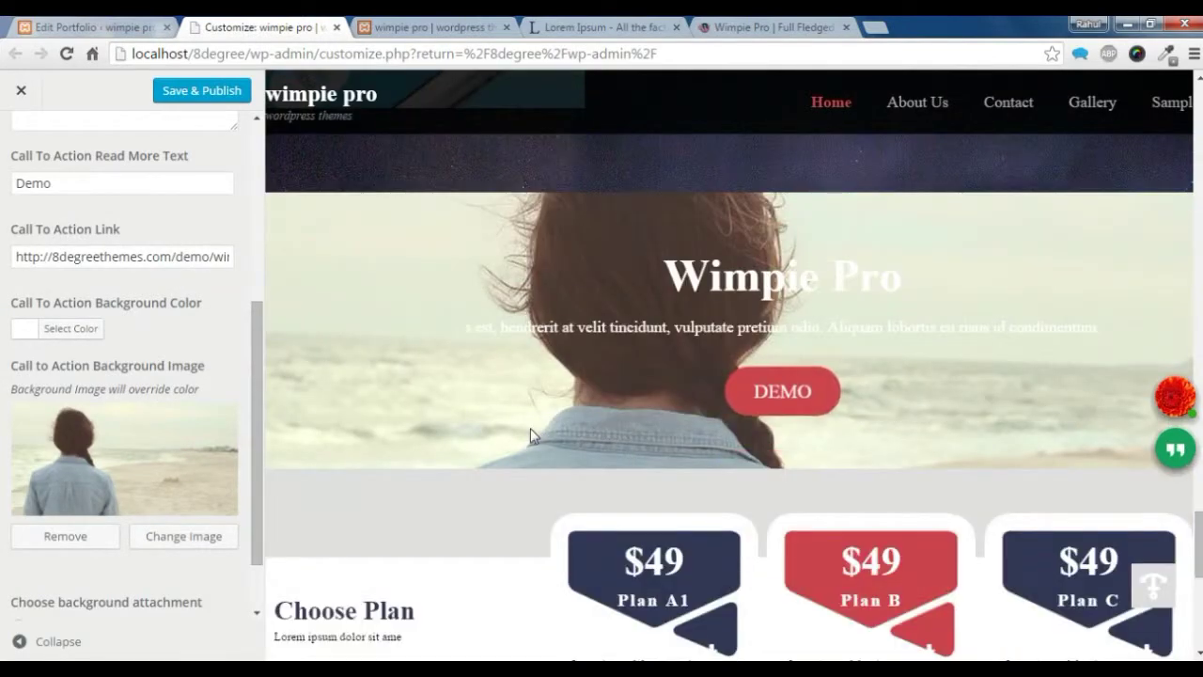
{"action": "scroll", "coordinate": [423, 435], "scroll_direction": "up", "scroll_amount": 2}
{"action": "scroll", "coordinate": [165, 460], "scroll_direction": "down", "scroll_amount": 1}
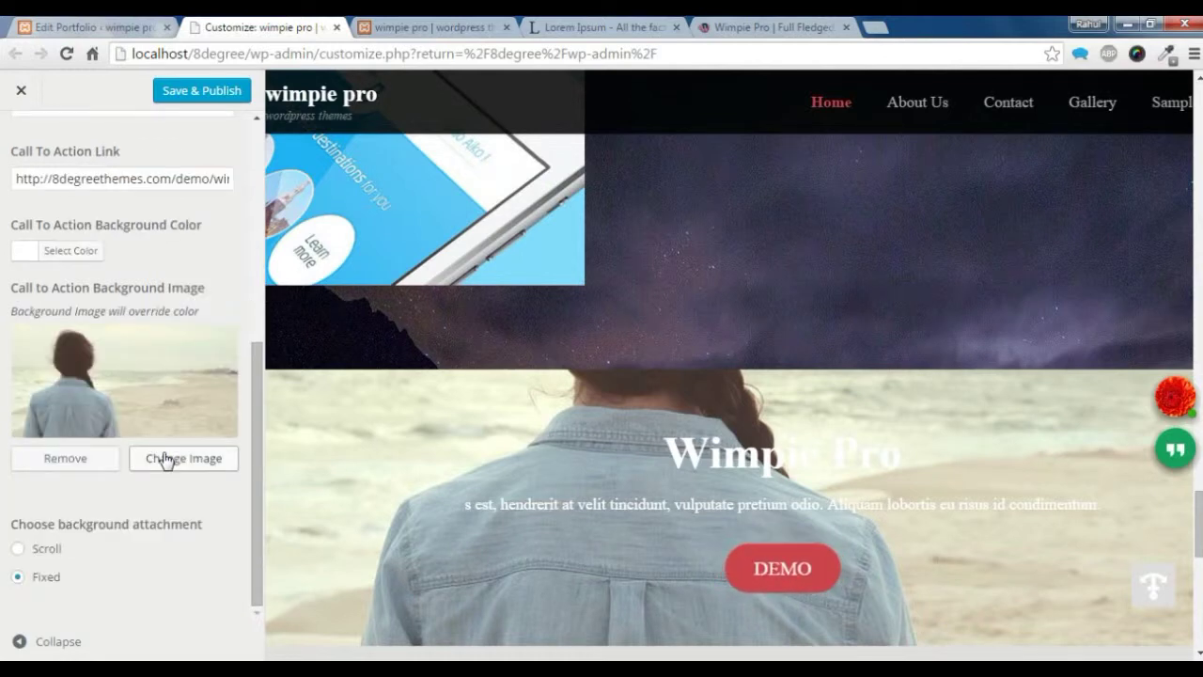
{"action": "scroll", "coordinate": [165, 459], "scroll_direction": "up", "scroll_amount": 3}
{"action": "left_click", "coordinate": [196, 94]}
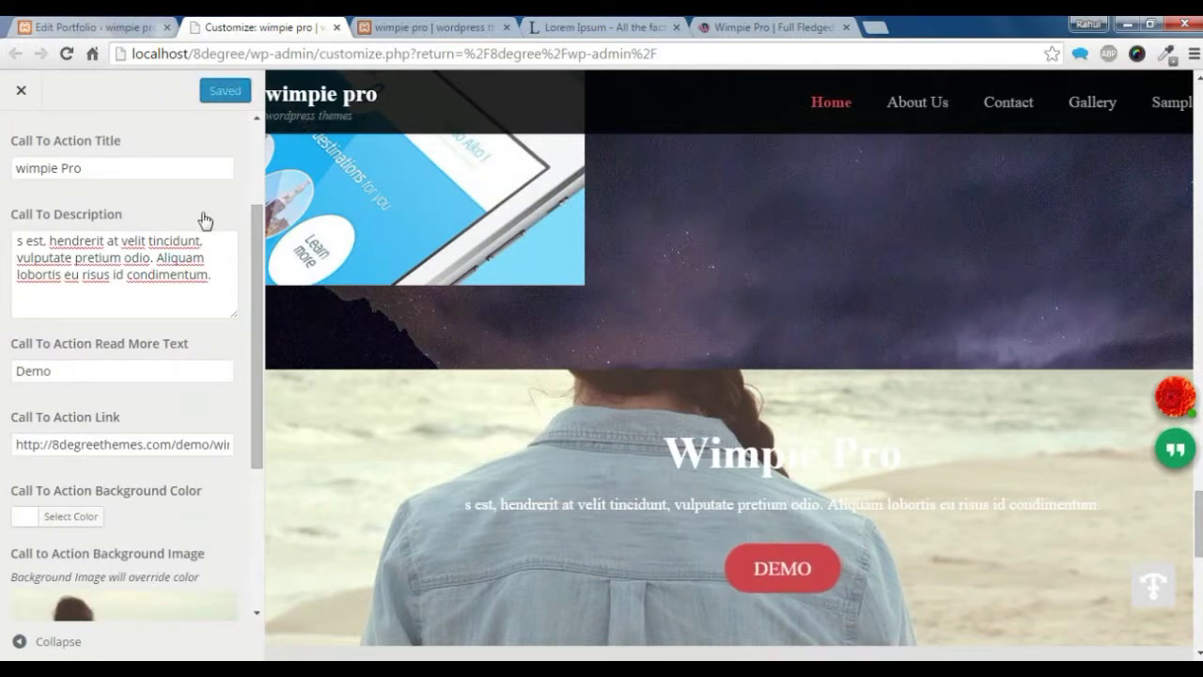